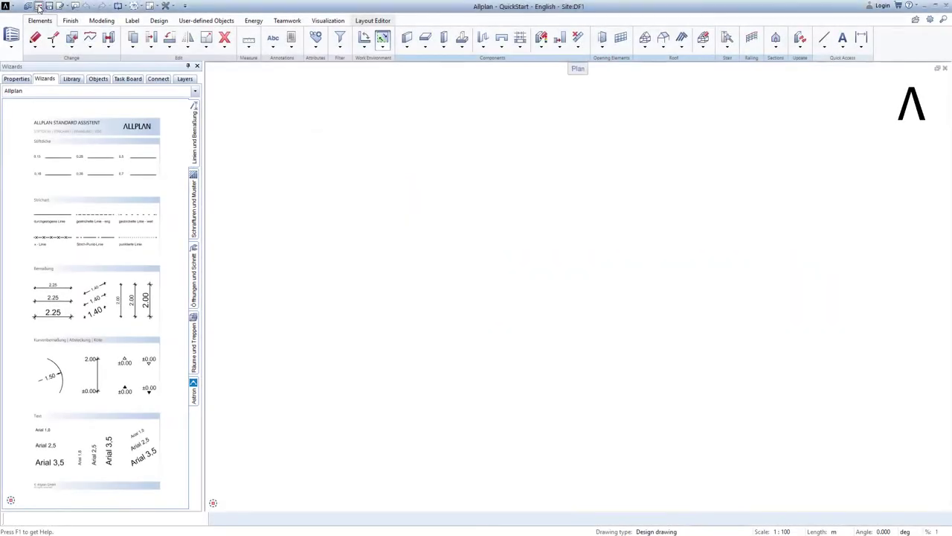
Load the favorite "Lesson 6 - 1 start.xml" for the building structure, with drawing file 141 "Roof - drawing file for practice" active
left_click(38, 7)
right_click(410, 294)
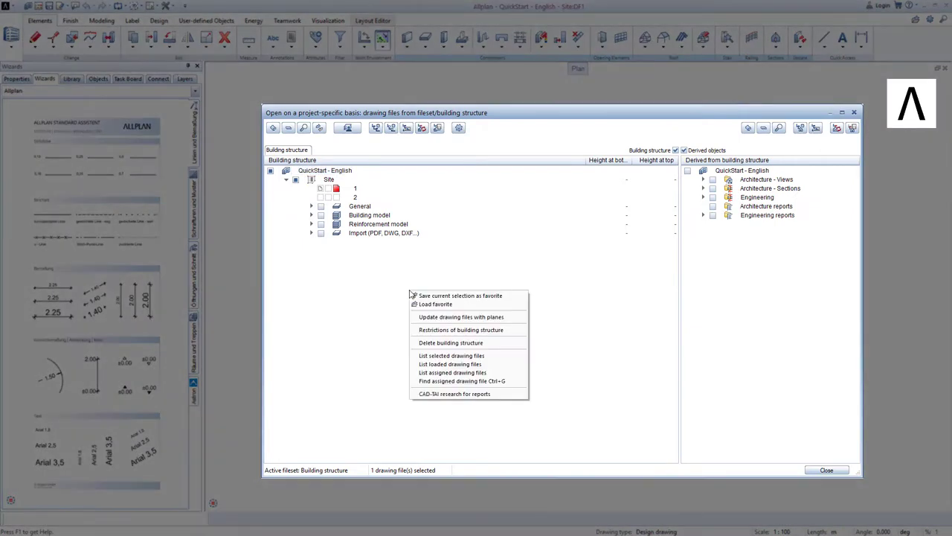
left_click(434, 305)
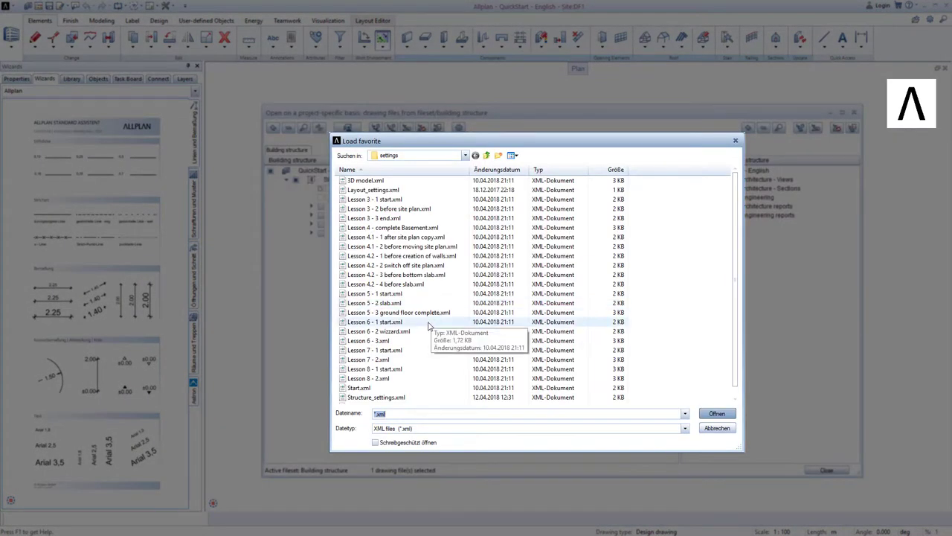
double_click(429, 323)
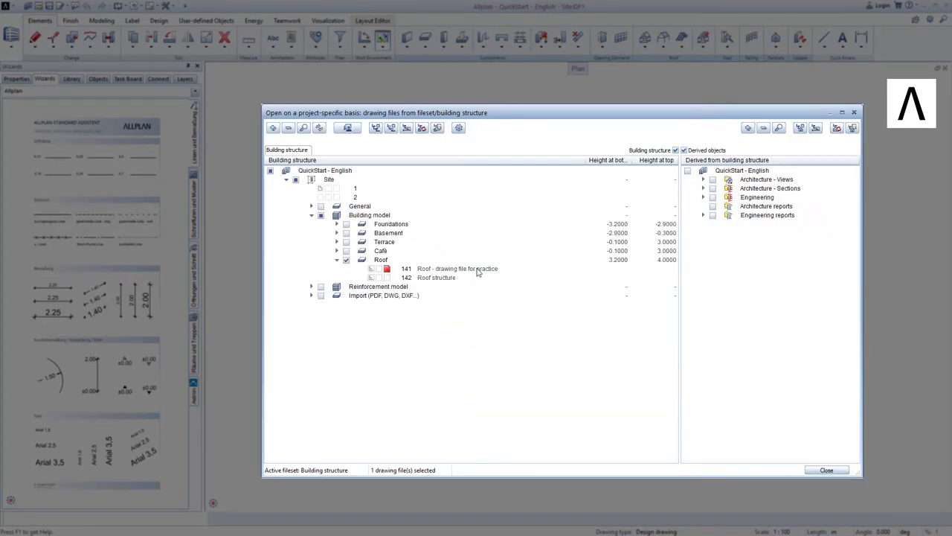
left_click(477, 271)
left_click(486, 332)
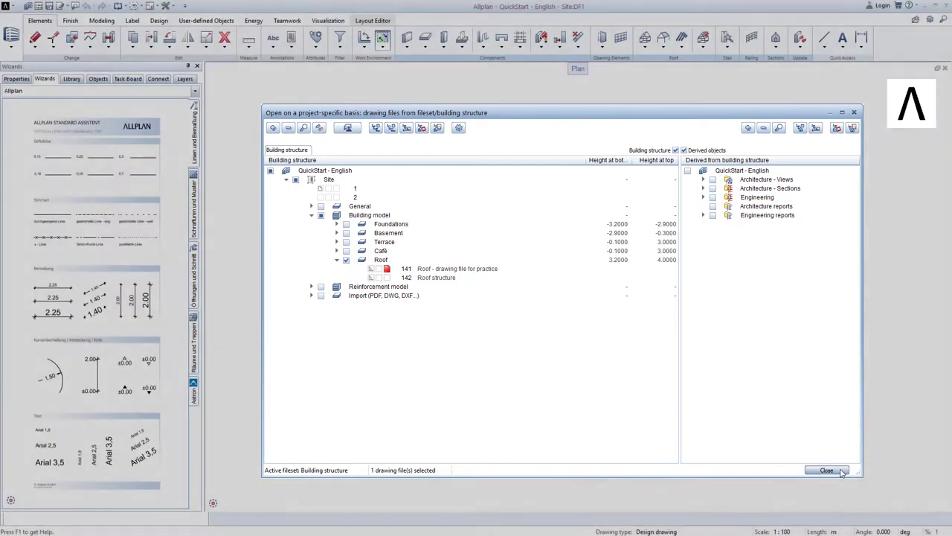
left_click(826, 470)
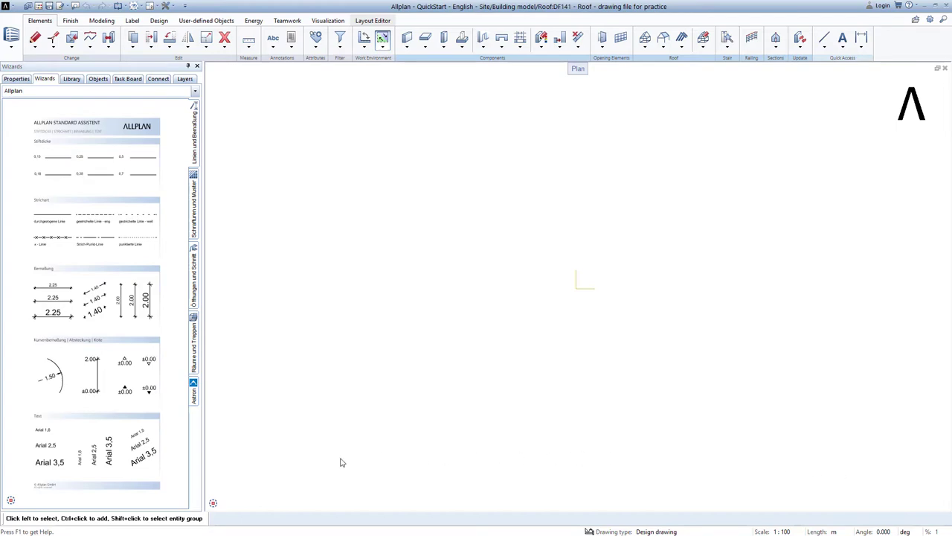
Fit the drawing in the plan view and switch the wizard to Allplan QuickStart
left_click(225, 503)
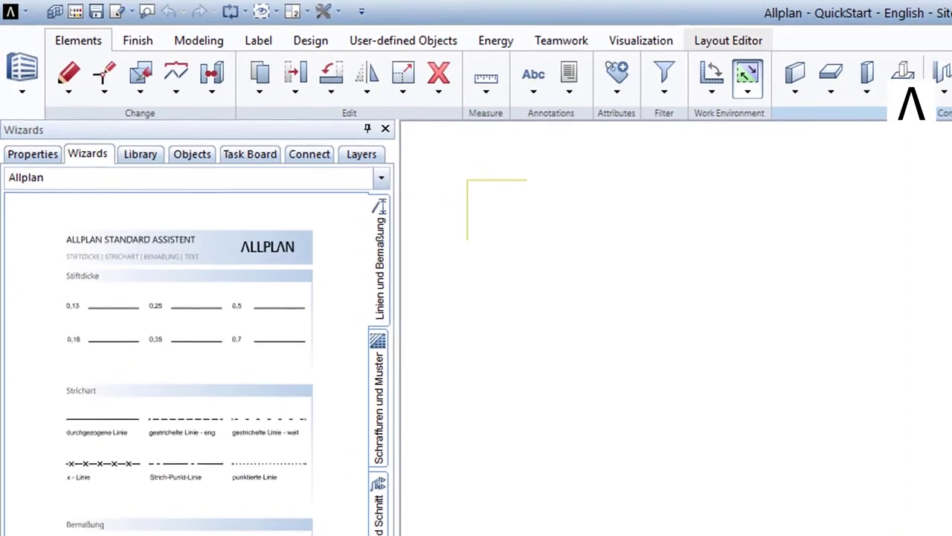
left_click(137, 178)
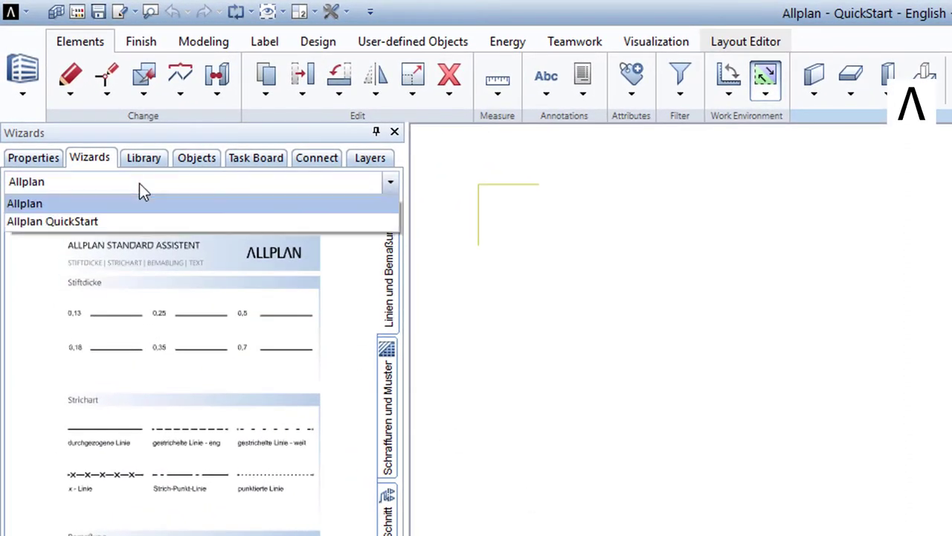
left_click(143, 224)
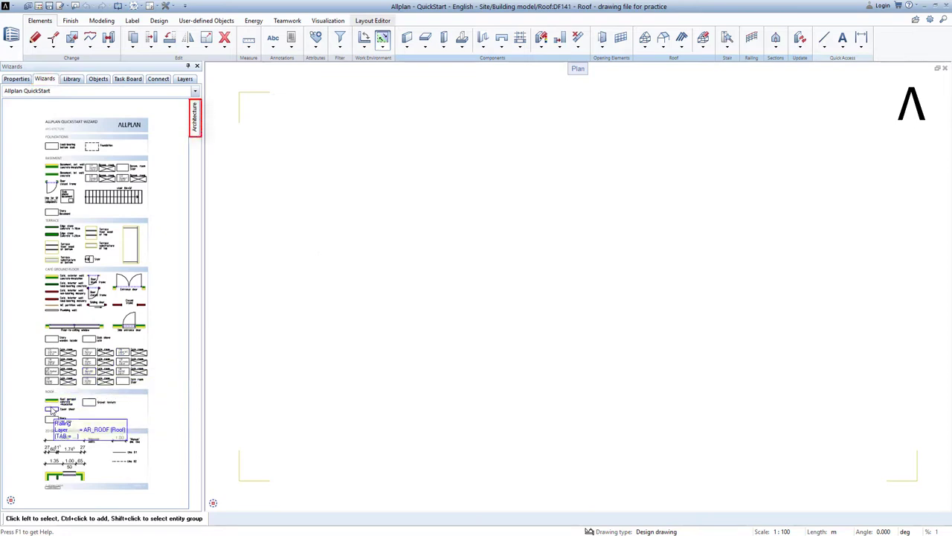
Start a wall from the wizard's "Roof parapet concrete + insulation" element and set its positioning axis to the insulation layer's outer edge
scroll(50, 411, "up", 3)
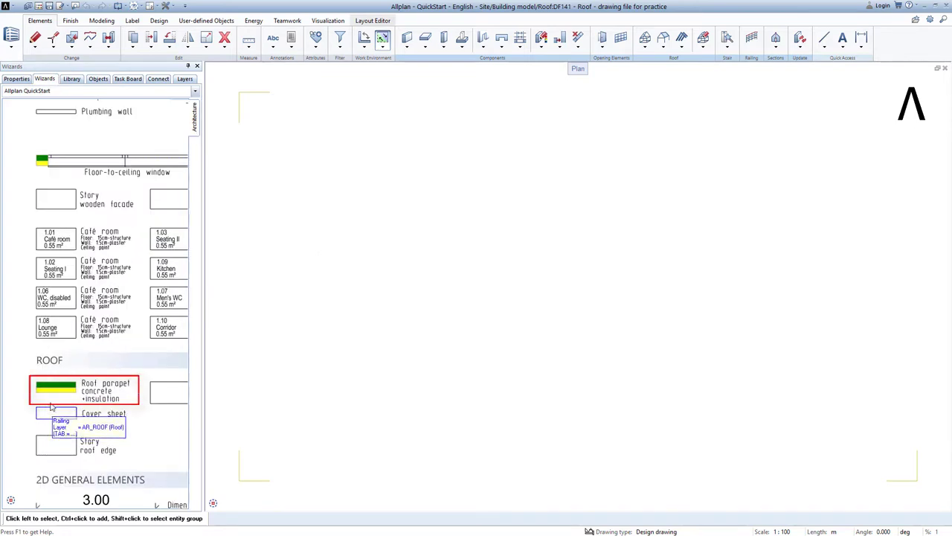
left_click(52, 390)
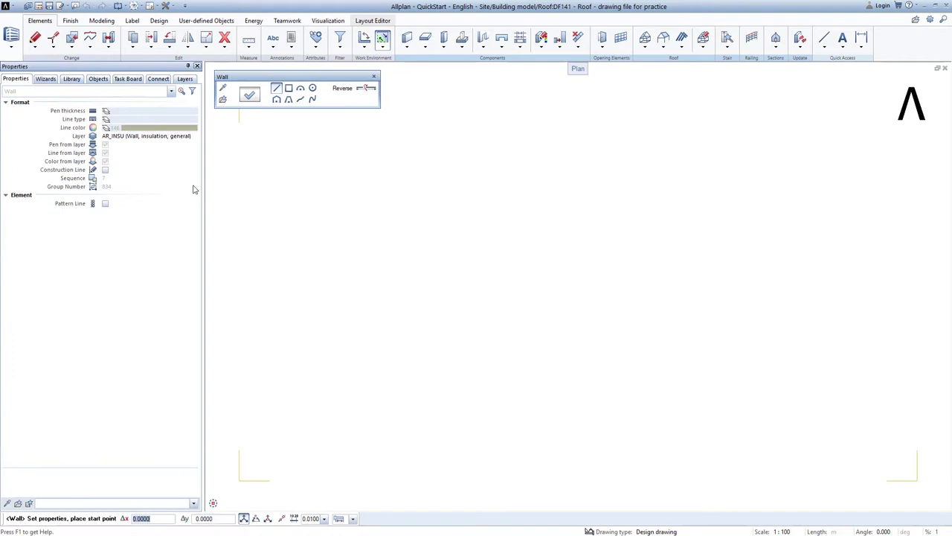
left_click(254, 101)
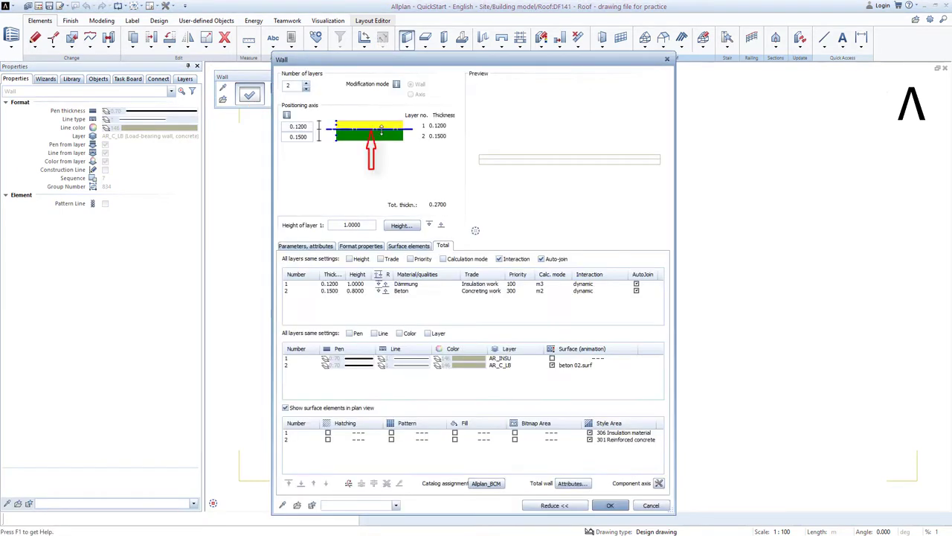
left_click(383, 120)
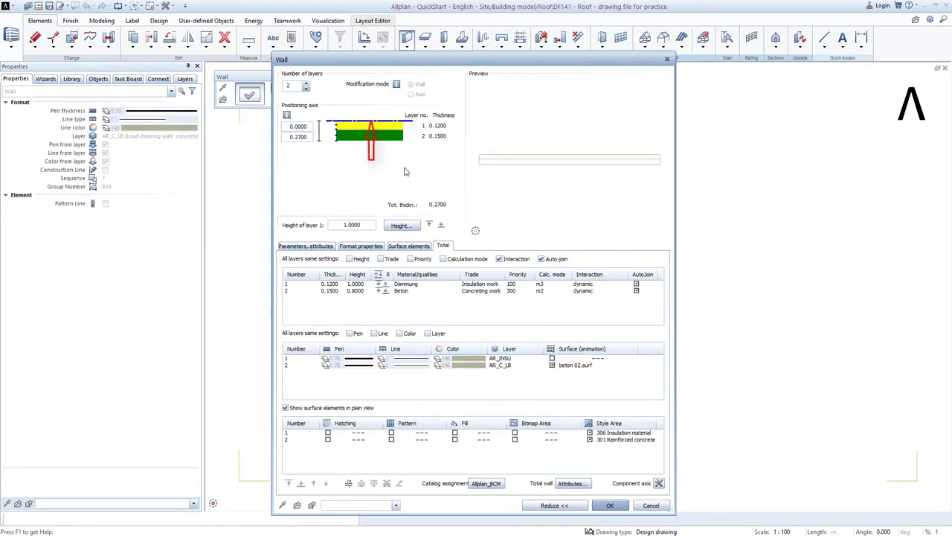
left_click(610, 506)
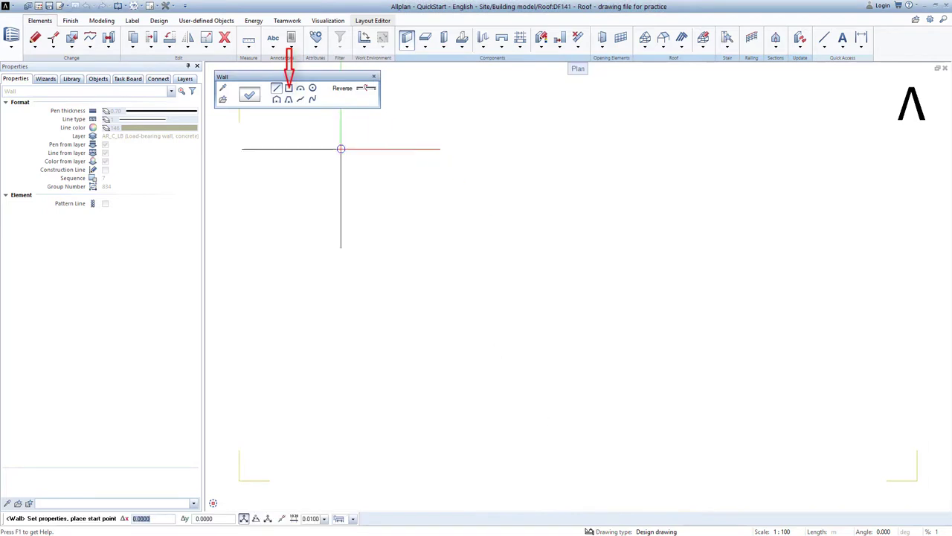
Draw the parapet as a rectangular wall diagonally from the lower-left to the upper-right corner mark in plan
left_click(290, 87)
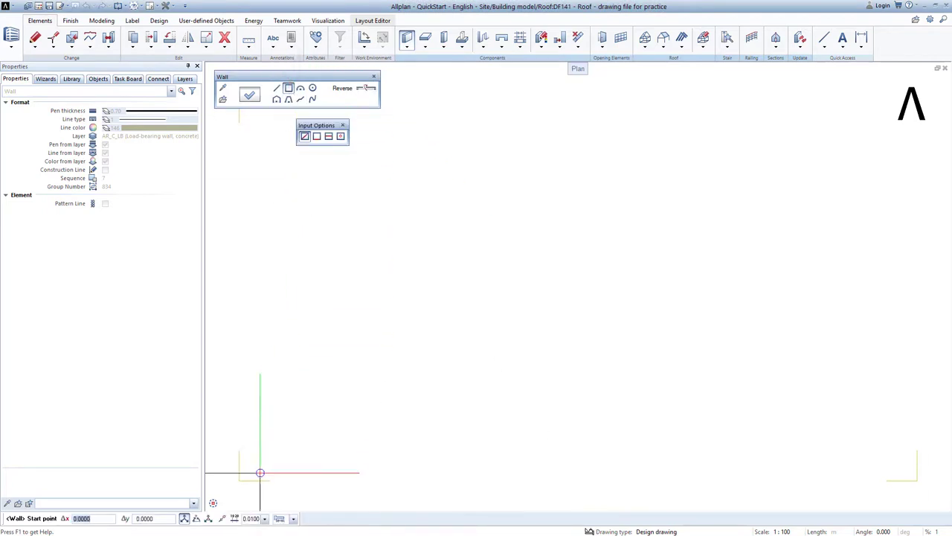
left_click(221, 484)
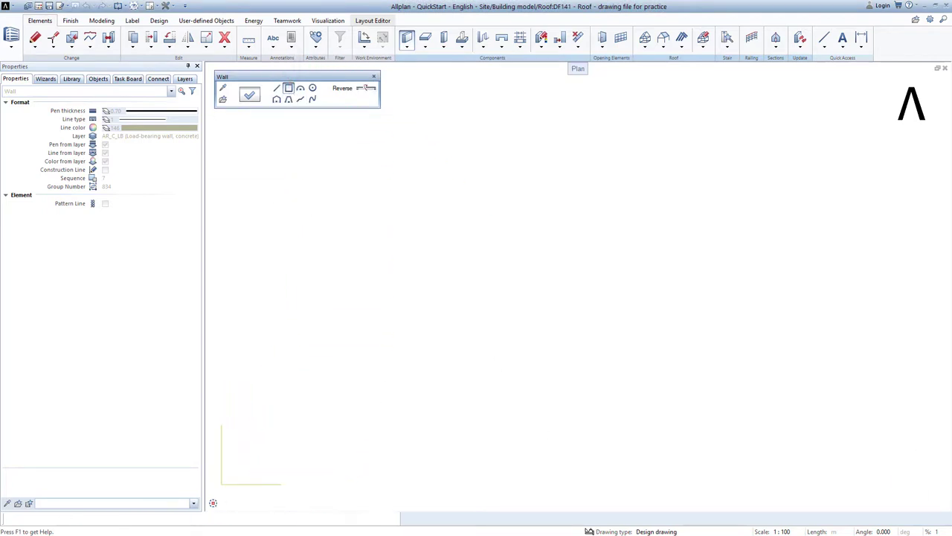
scroll(579, 205, "down", 5)
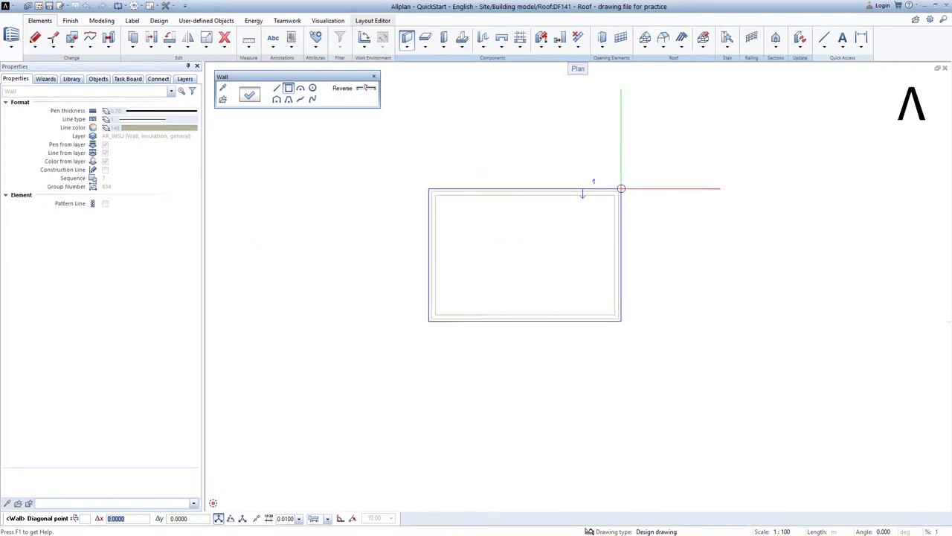
mouse_move(621, 187)
middle_mouse_down()
mouse_move(518, 287)
mouse_move(419, 358)
middle_mouse_up()
scroll(670, 216, "up", 2)
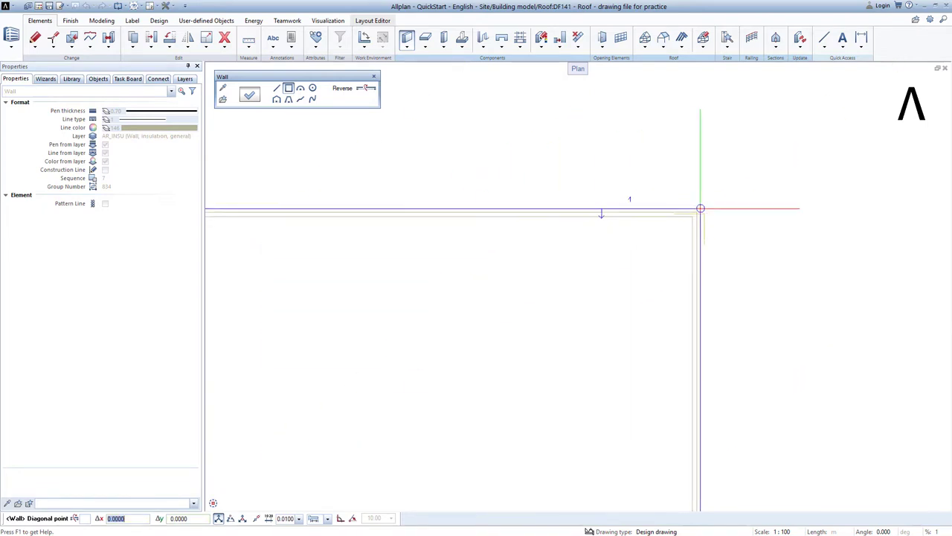
left_click(700, 215)
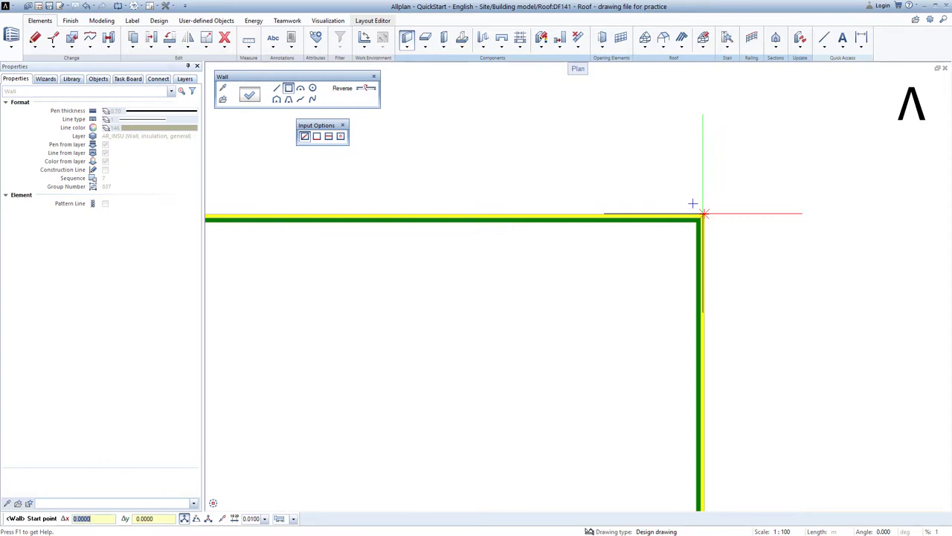
key("Escape")
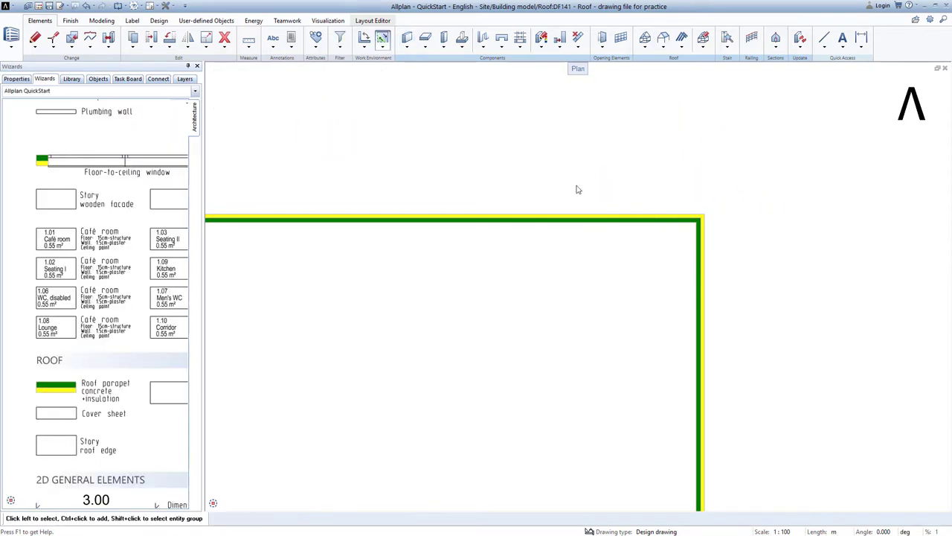
Arrange the workspace as three viewports with plan, south elevation and central perspective, and inspect the parapet in the perspective
left_click(225, 503)
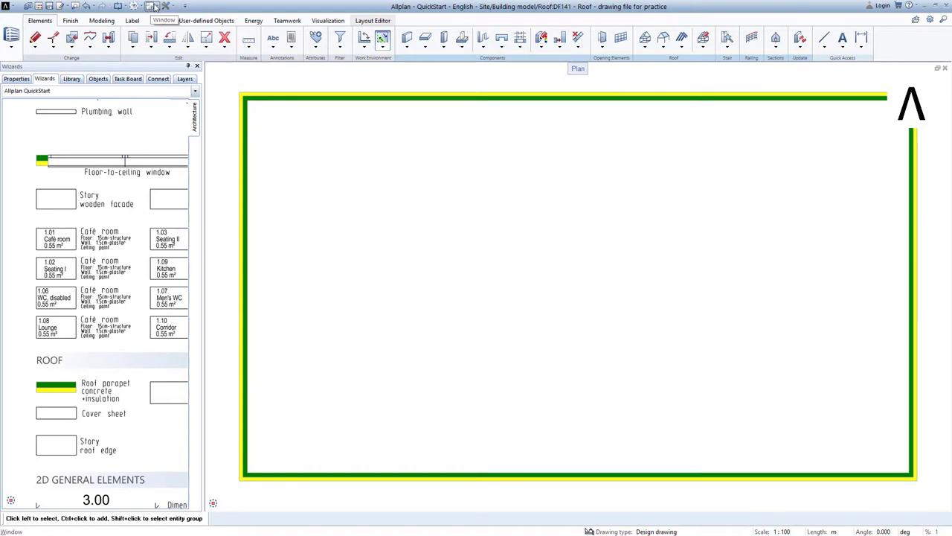
left_click(152, 6)
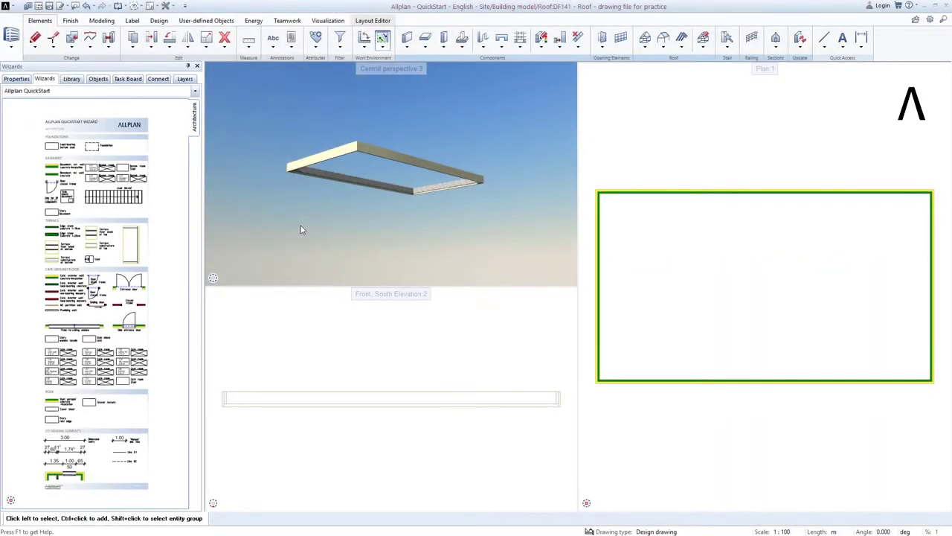
left_click_drag(368, 238, 305, 225)
middle_click_drag(306, 226, 414, 119)
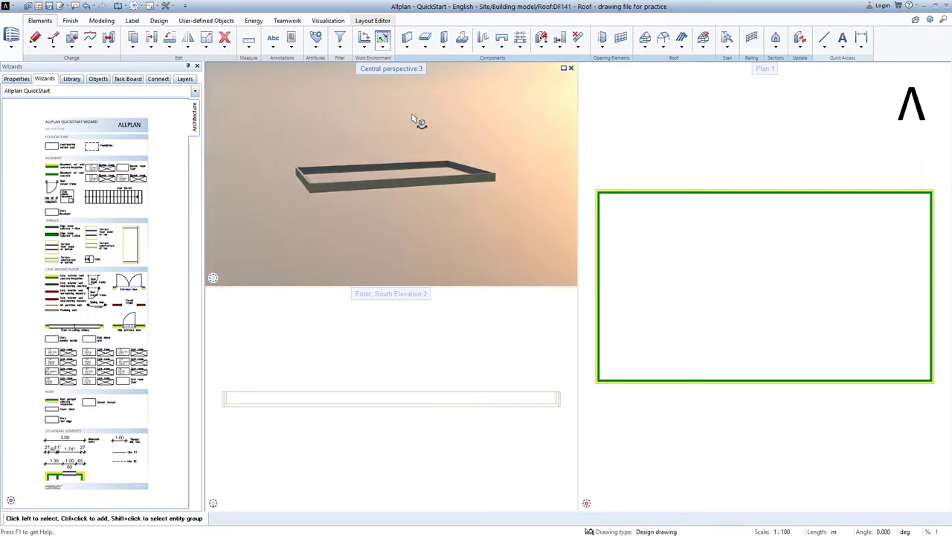
scroll(374, 148, "up", 5)
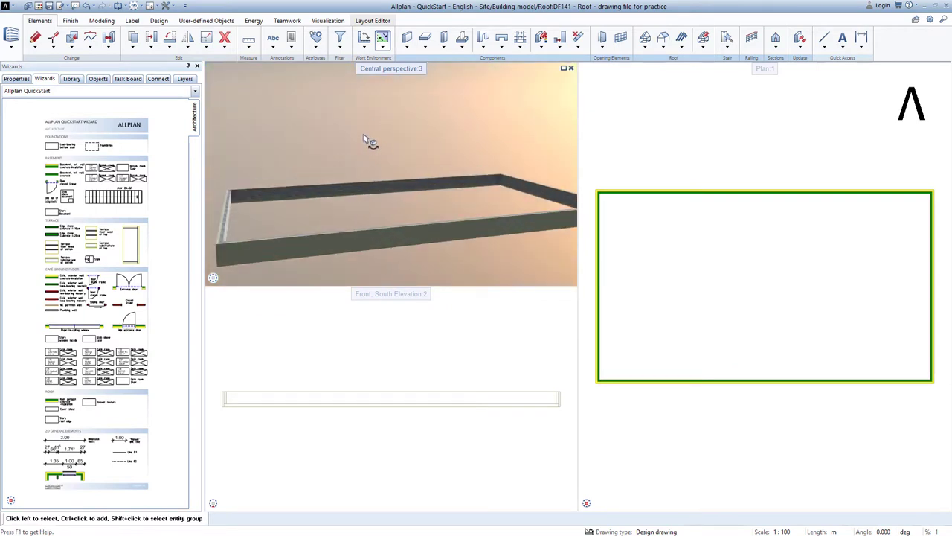
Set the background type of the perspective viewport's surroundings to Physical sky
right_click(364, 139)
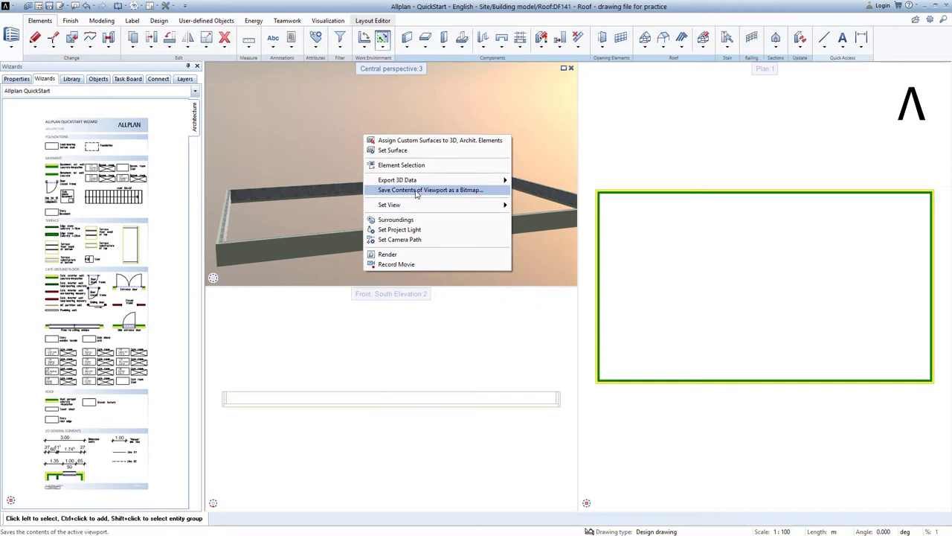
left_click(434, 221)
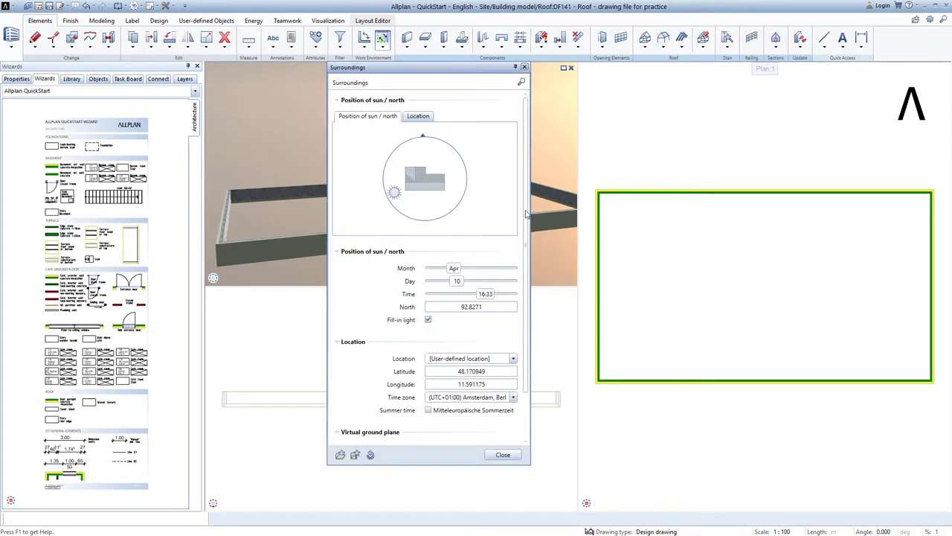
left_click_drag(527, 218, 533, 297)
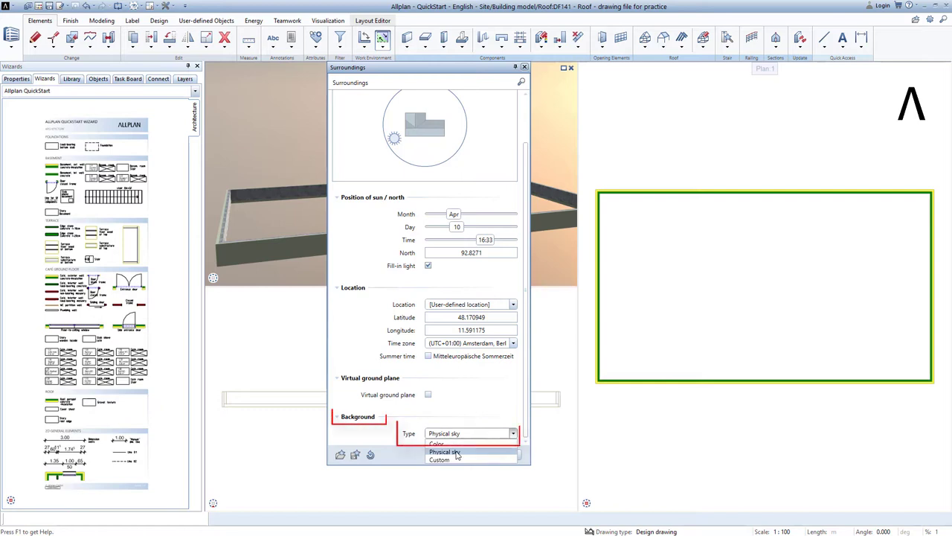
left_click(456, 452)
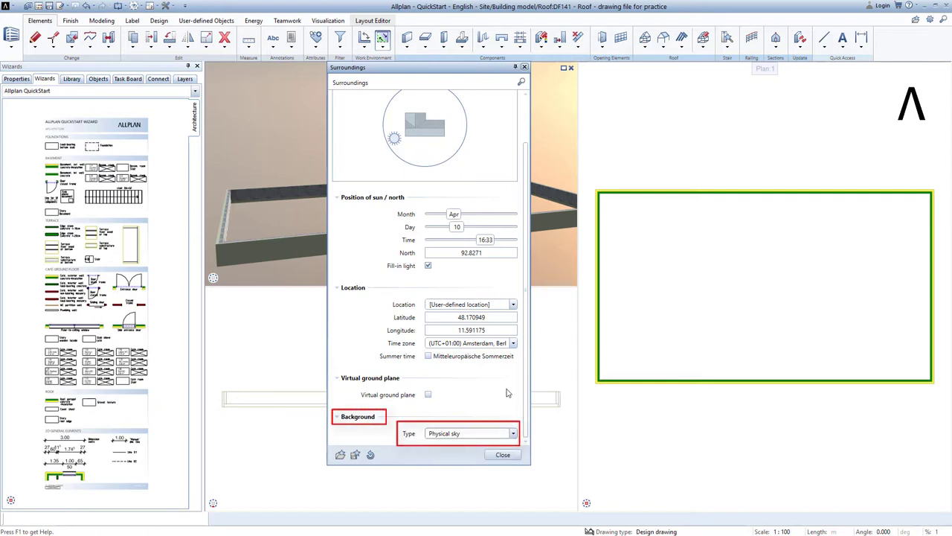
left_click_drag(527, 378, 531, 311)
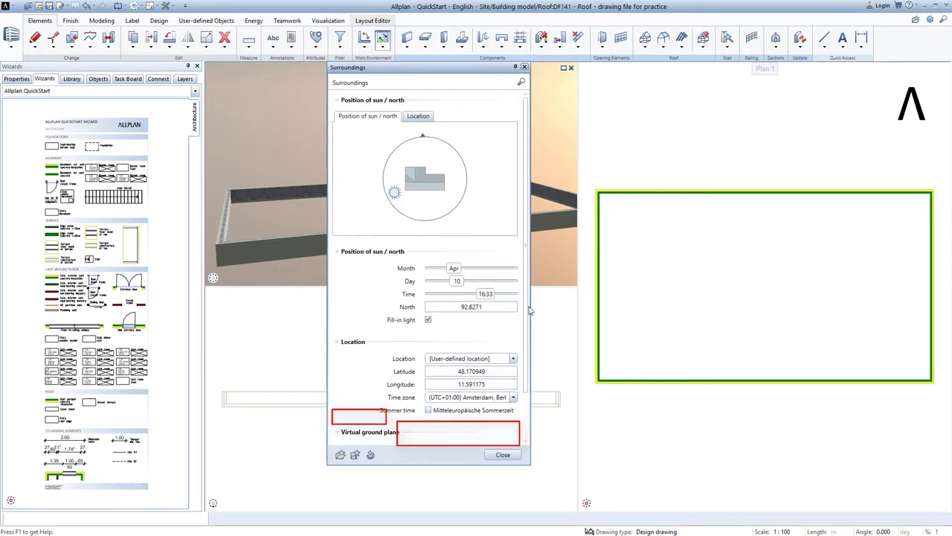
left_click(504, 456)
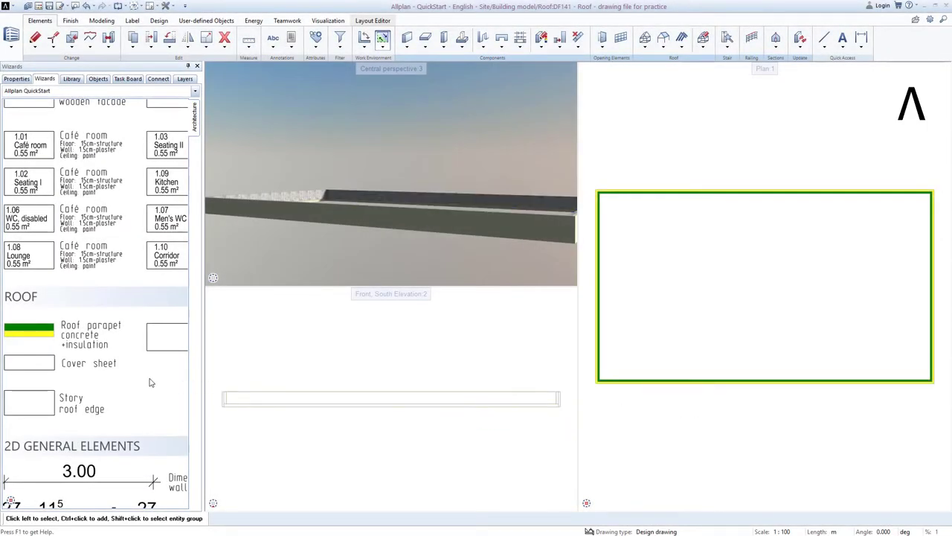
Start a railing from the wizard's Cover sheet element and show the south elevation viewport as a southwest isometric in Hidden view type
left_click(32, 361)
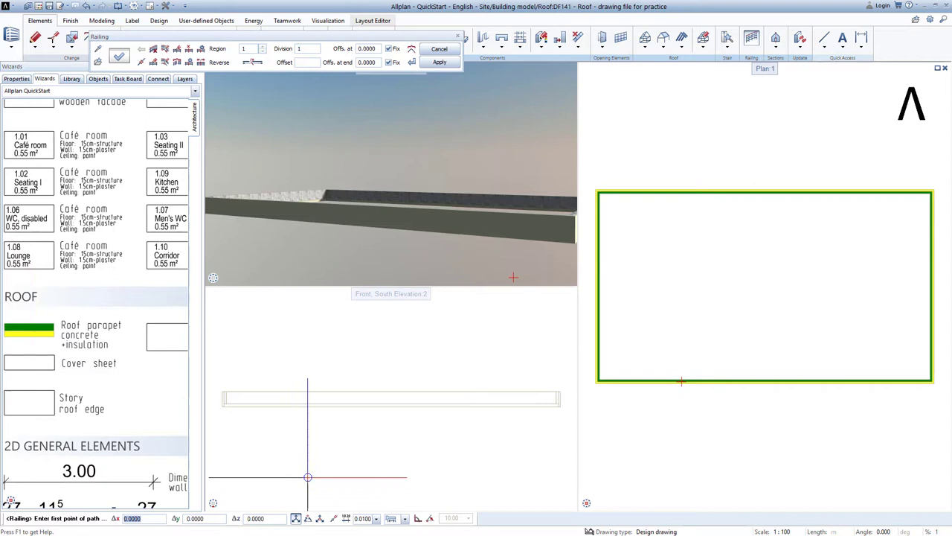
left_click(214, 503)
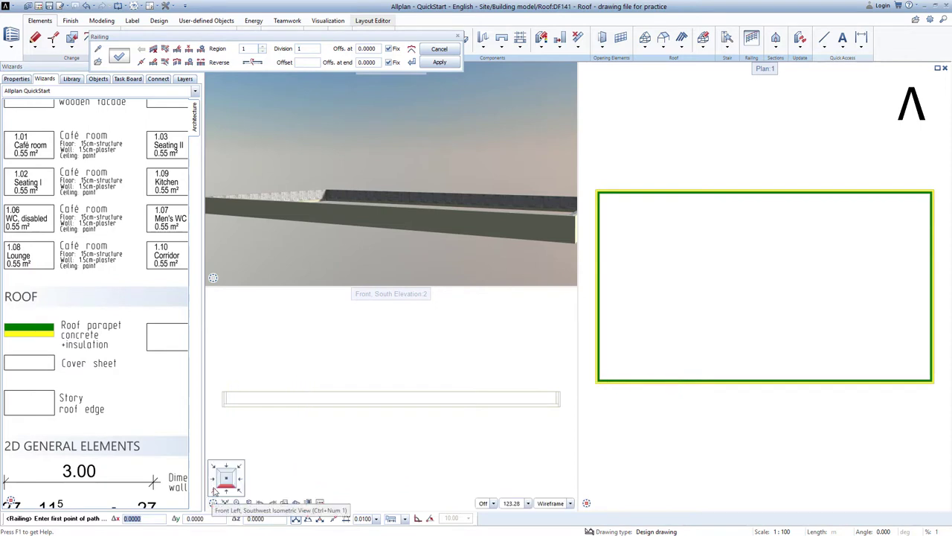
left_click(215, 492)
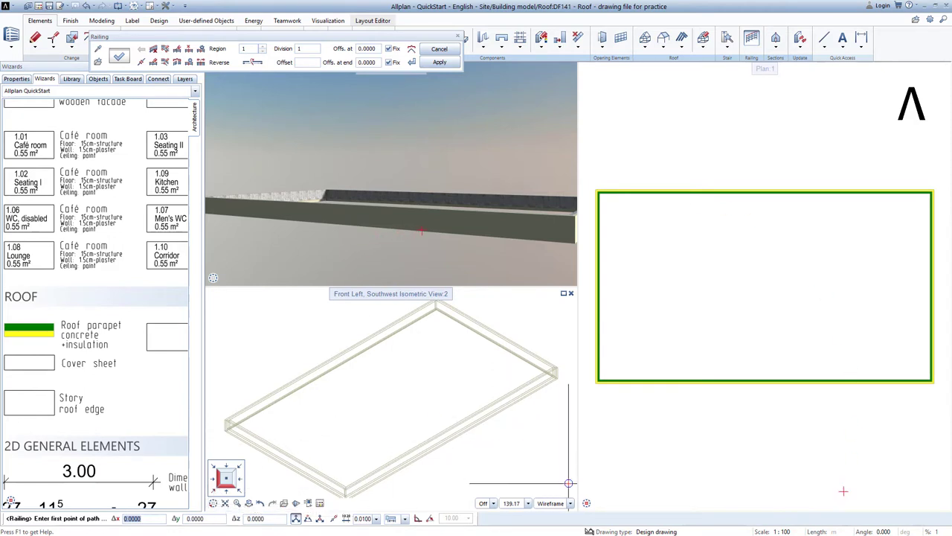
left_click(556, 504)
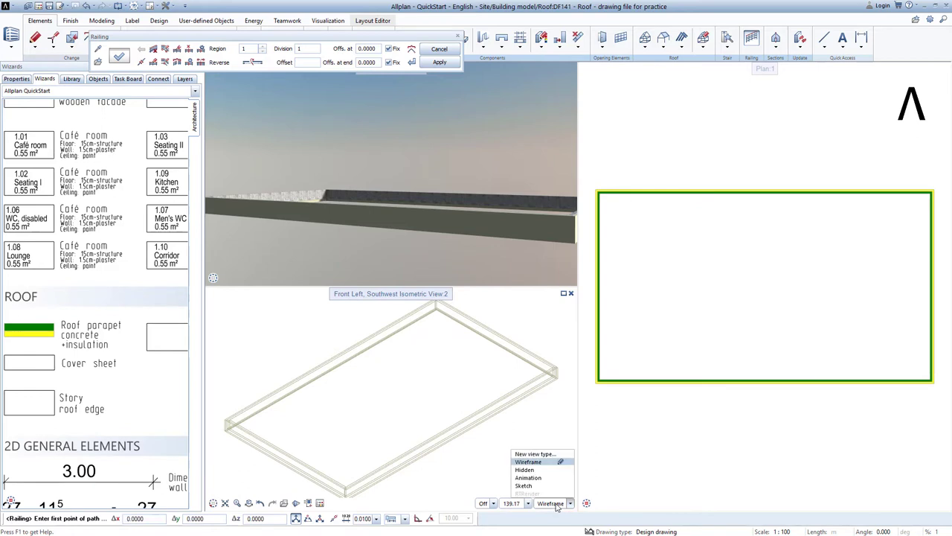
left_click(527, 469)
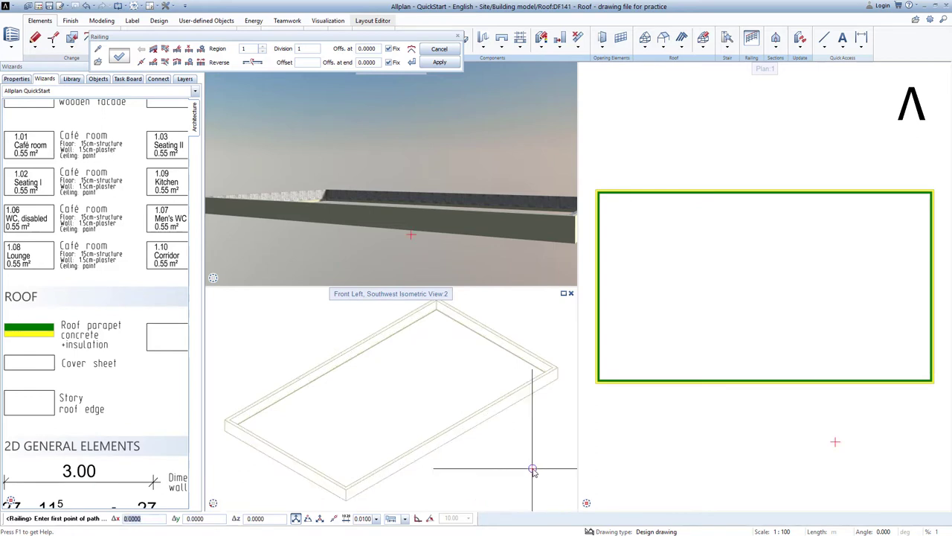
scroll(274, 446, "up", 5)
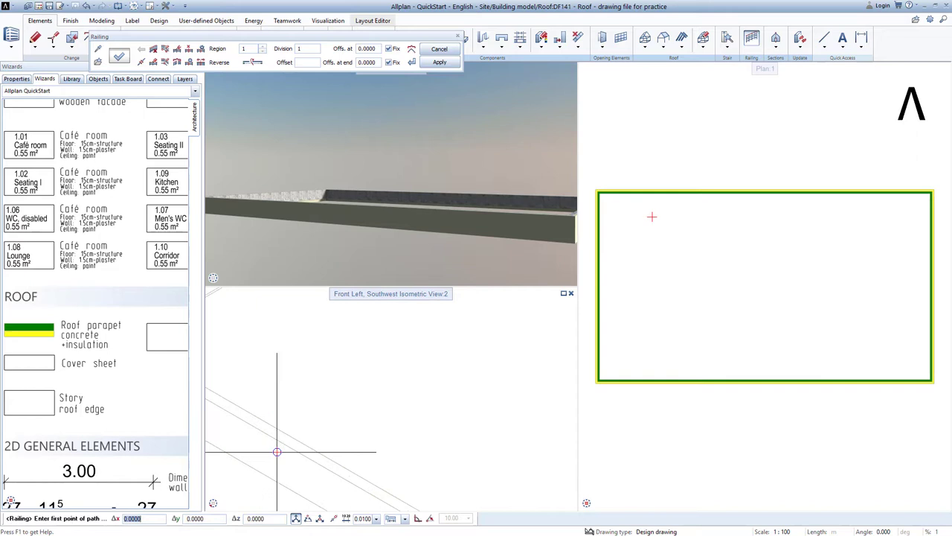
Start the cover sheet railing's path on the parapet's west outer edge and trace it through the northwest and northeast corners
left_click(281, 442)
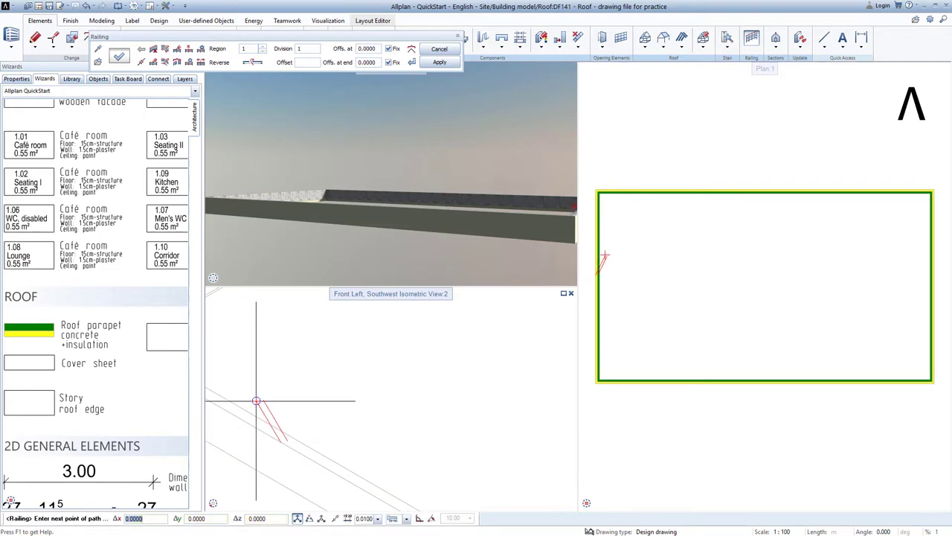
middle_click_drag(263, 403, 456, 468)
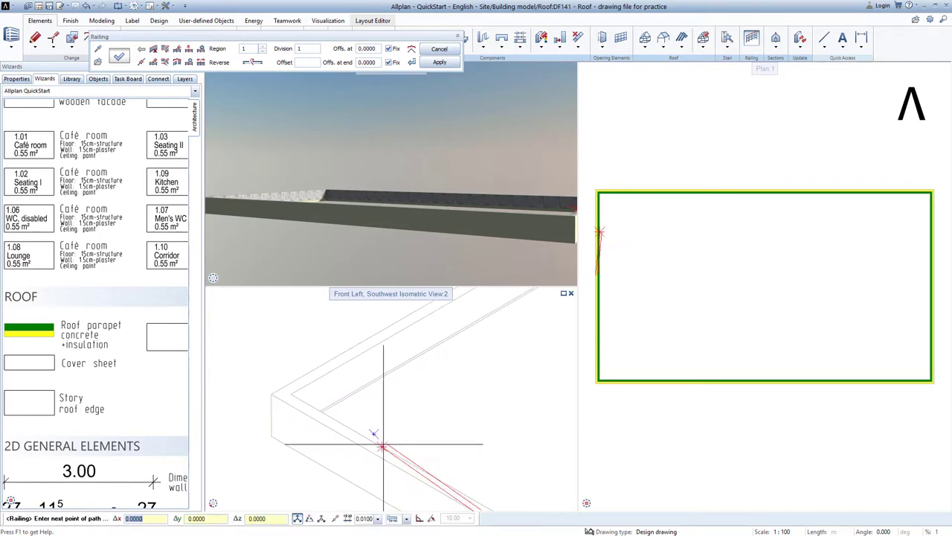
left_click(273, 395)
scroll(433, 363, "down", 2)
scroll(433, 363, "down", 1)
middle_click_drag(463, 356, 223, 533)
scroll(481, 350, "up", 2)
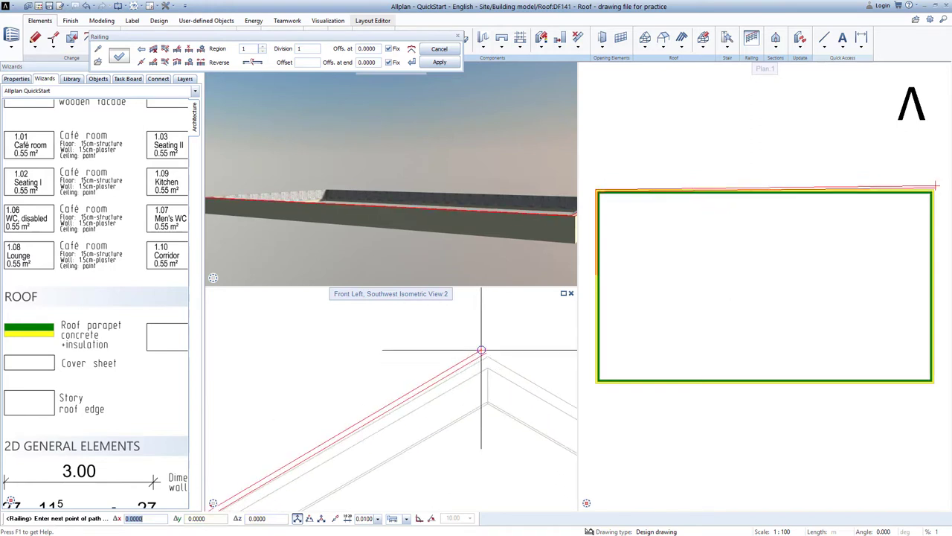
middle_click_drag(389, 387, 322, 367)
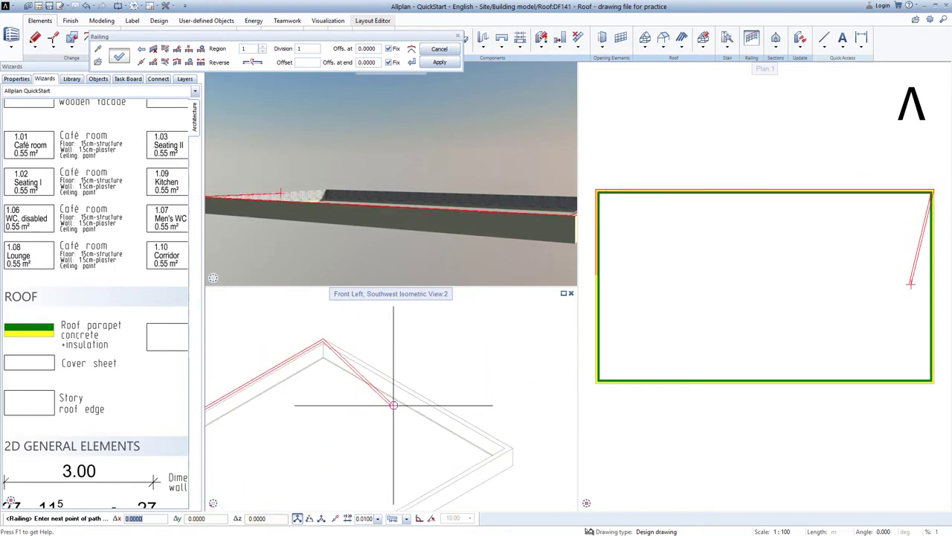
Continue the railing path through the southeast and southwest corners, close it at its starting point and create the railing
middle_click_drag(447, 414, 406, 376)
scroll(461, 405, "up", 3)
left_click(493, 413)
scroll(451, 436, "down", 2)
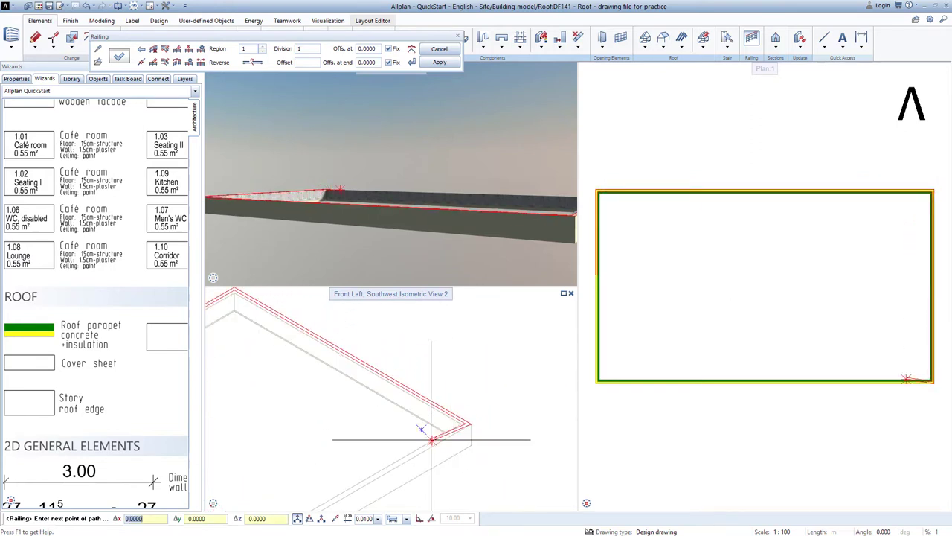
middle_click_drag(407, 440, 564, 320)
middle_click_drag(393, 421, 501, 346)
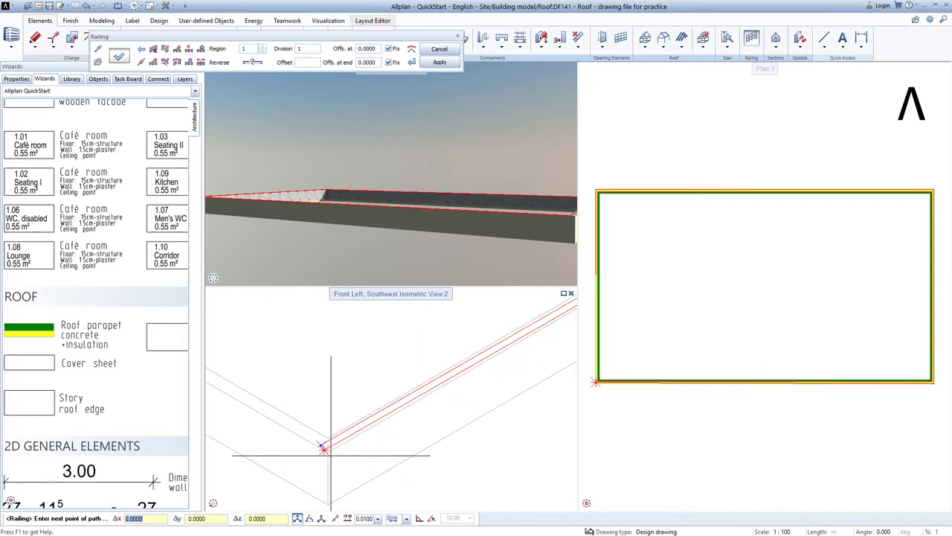
middle_click_drag(270, 379, 515, 459)
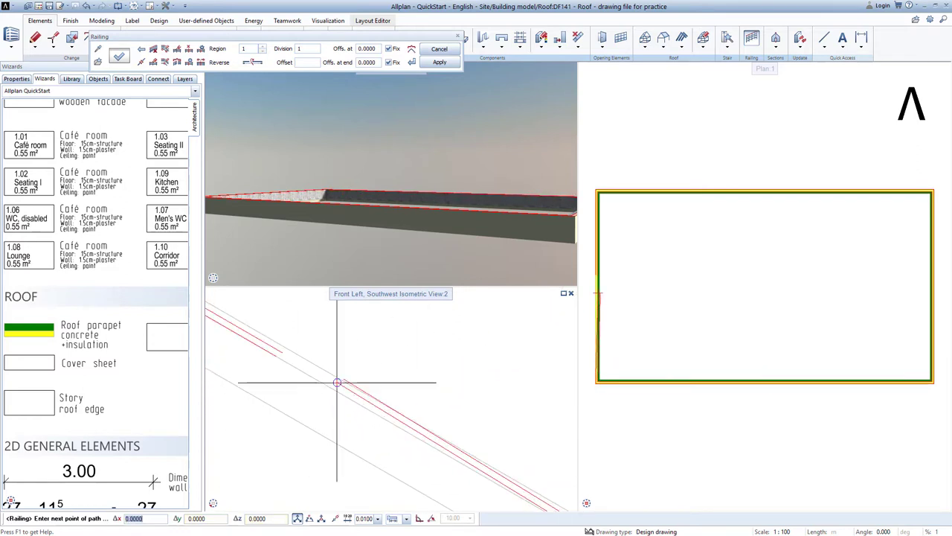
left_click(277, 356)
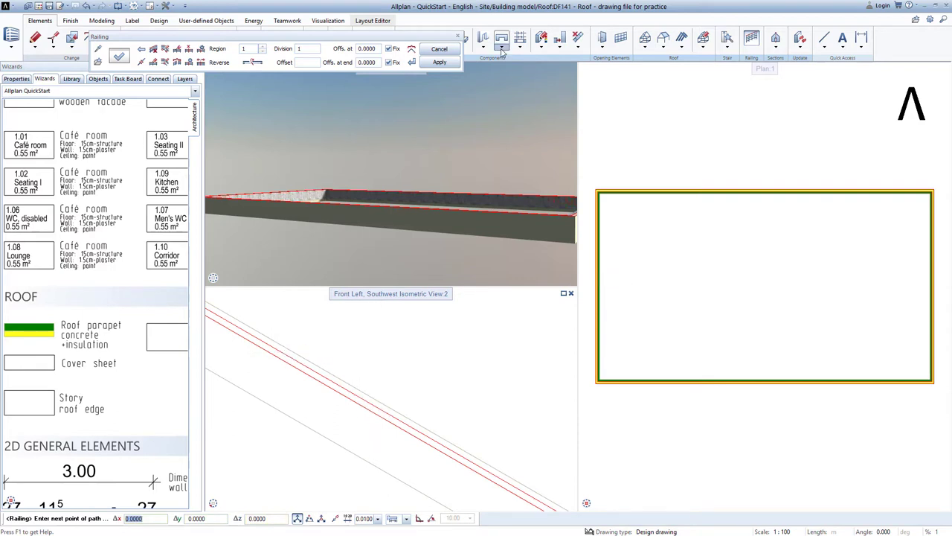
left_click(439, 62)
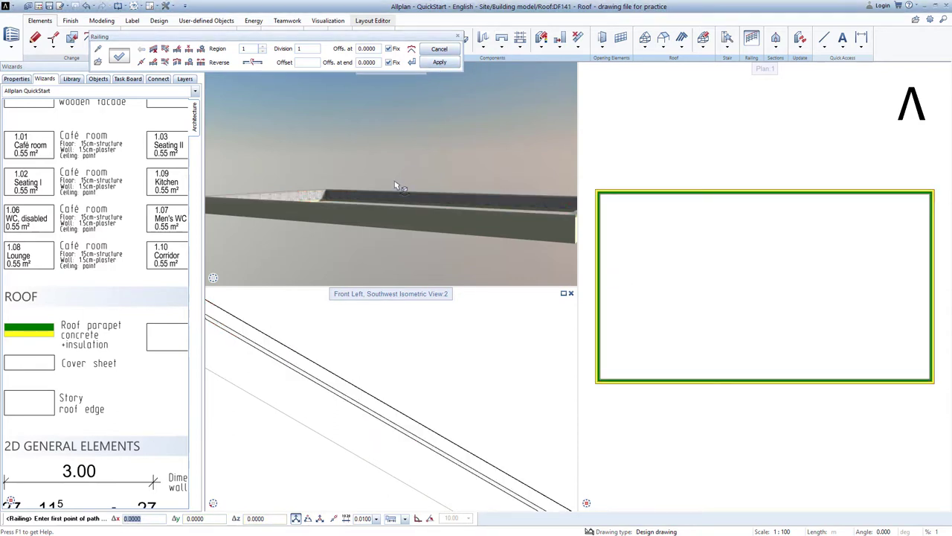
Examine the cover sheet on top of the parapet in the isometric and central perspective views, leaving the railing command
left_click_drag(352, 217, 431, 254)
middle_click_drag(431, 255, 396, 199)
scroll(395, 189, "up", 5)
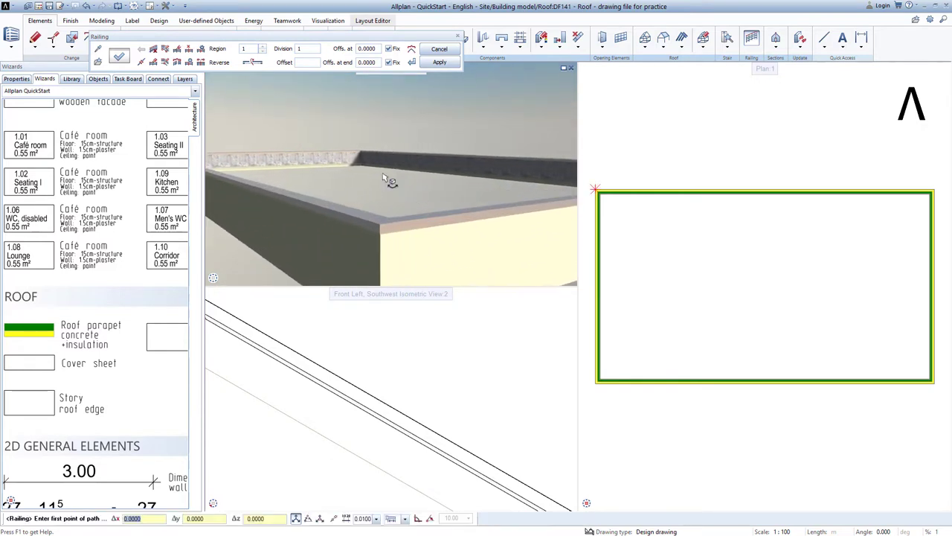
scroll(417, 349, "down", 5)
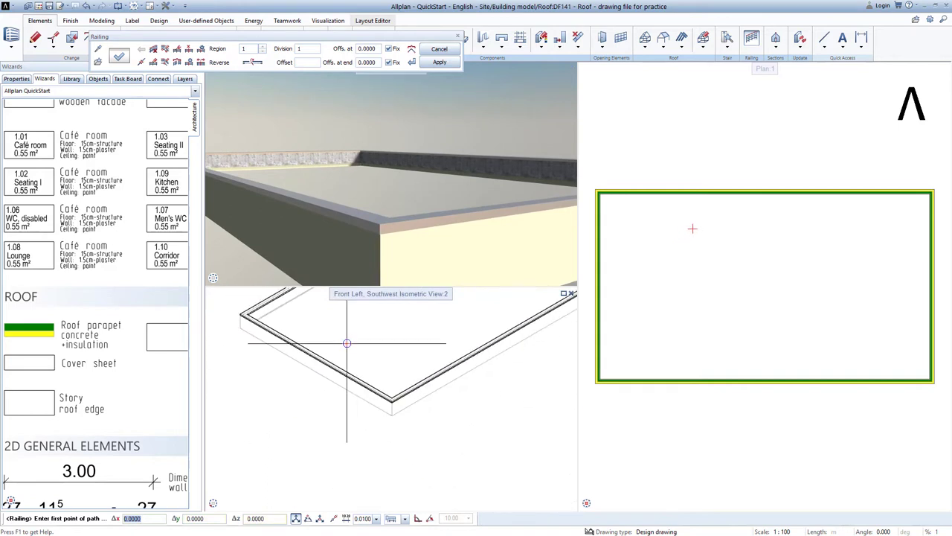
middle_click_drag(422, 322, 399, 402)
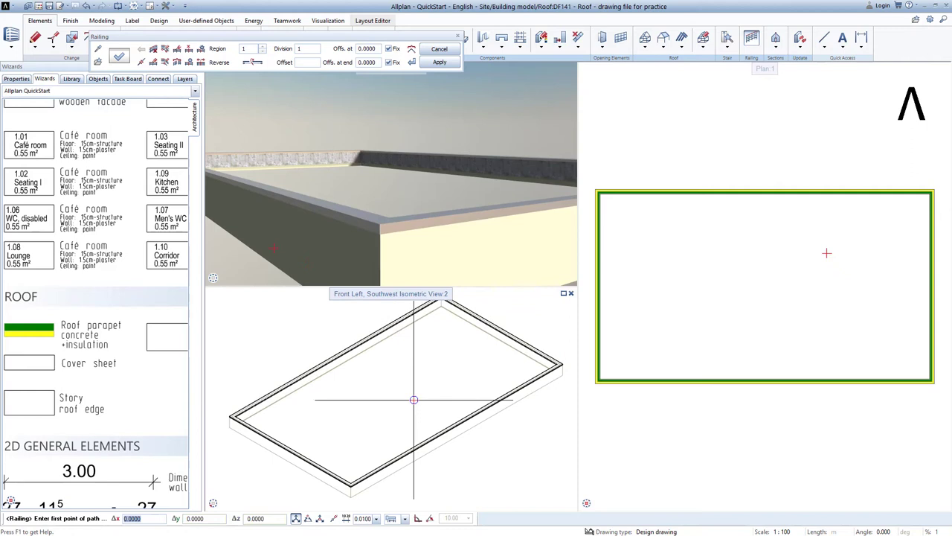
key("Escape")
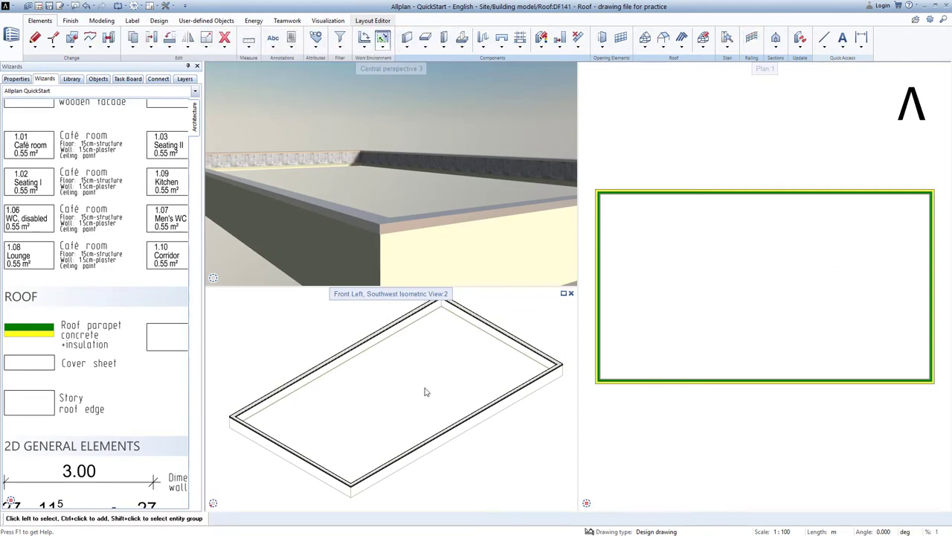
middle_click_drag(377, 225, 505, 166)
scroll(494, 147, "up", 2)
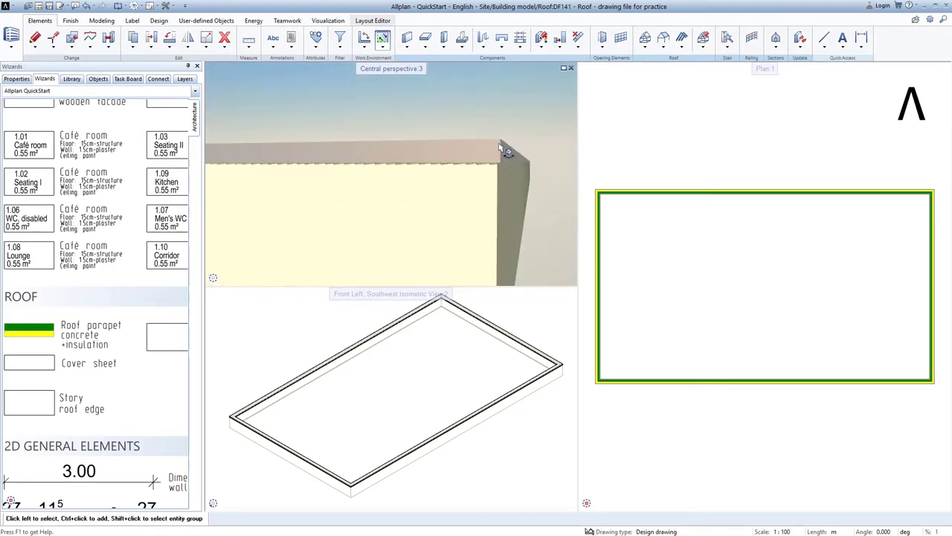
Draw the wizard's Story roof edge element in plan as a rectangle diagonally between the insulation's lower-left and upper-right outer corners
left_click(37, 396)
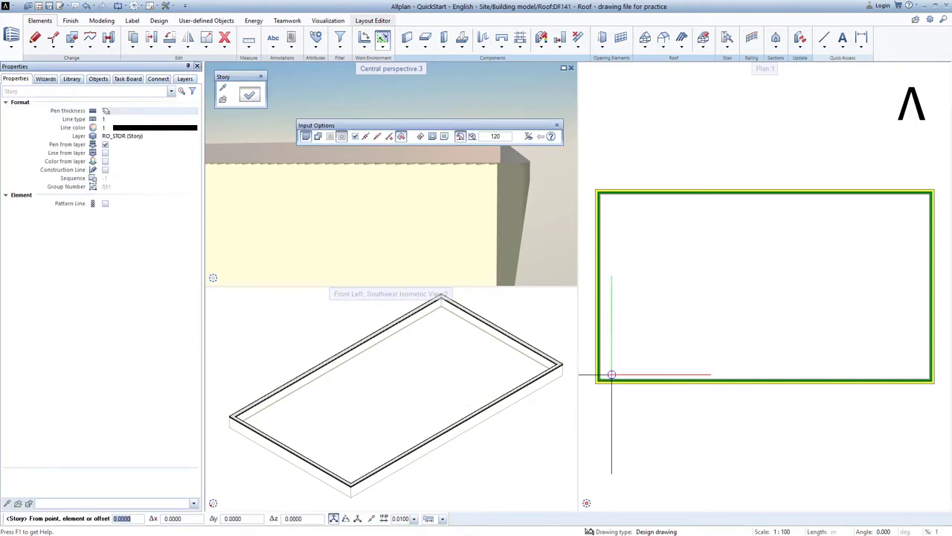
scroll(647, 381, "up", 6)
scroll(651, 380, "up", 3)
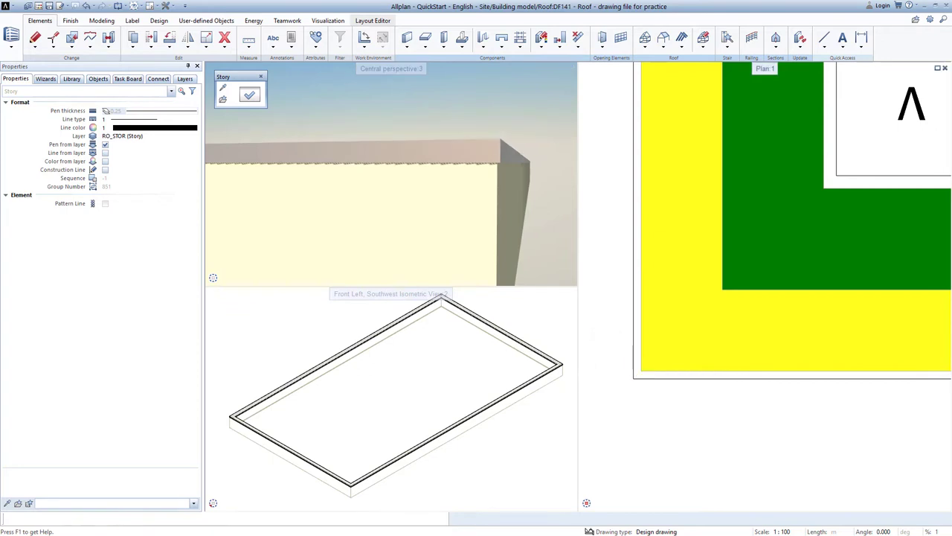
left_click(638, 370)
scroll(769, 213, "down", 5)
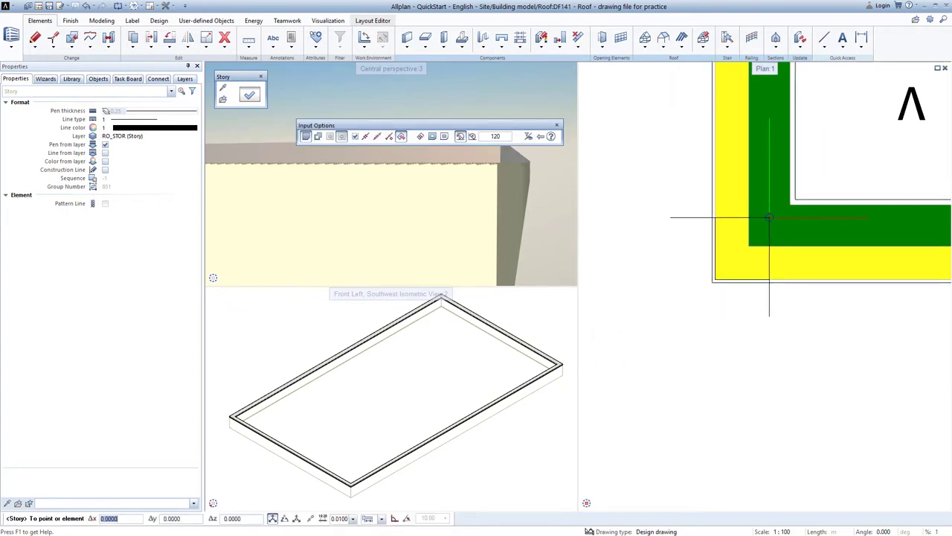
middle_click_drag(801, 191, 451, 492)
scroll(814, 208, "down", 3)
middle_click_drag(814, 208, 478, 392)
scroll(747, 270, "up", 3)
scroll(764, 271, "up", 5)
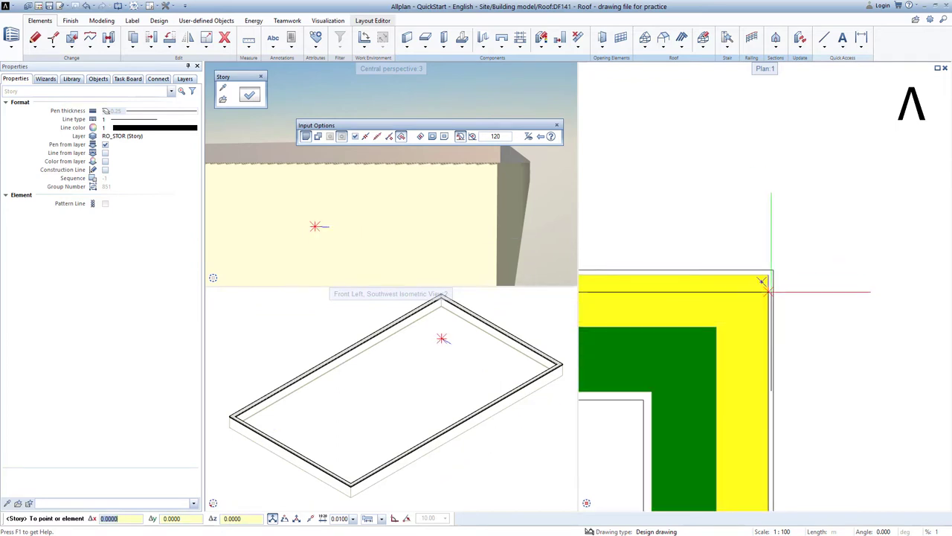
key("Escape")
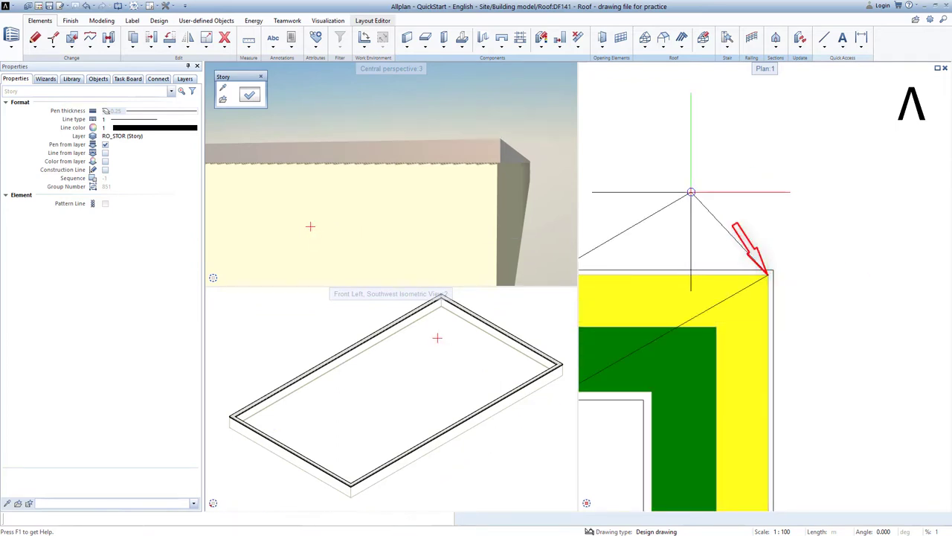
key("Escape")
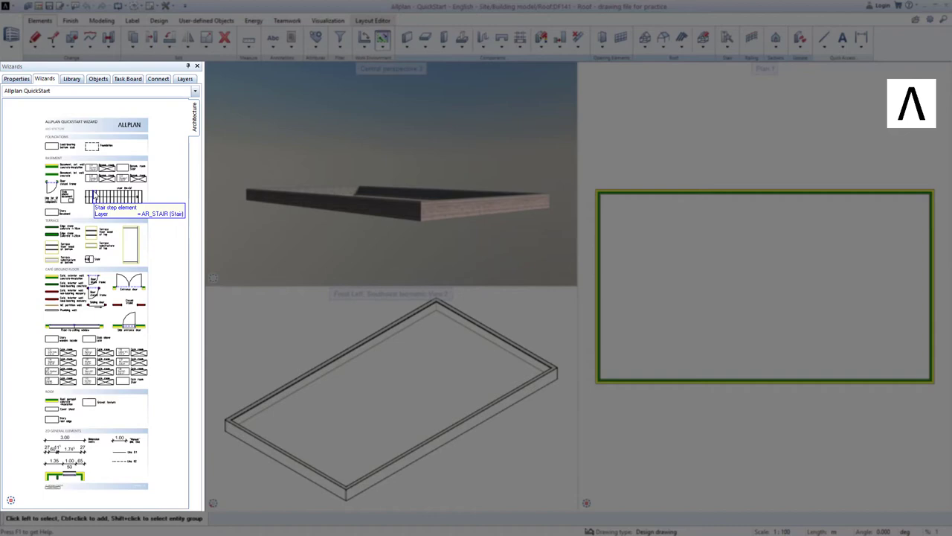
Examine the element groups of the Allplan QuickStart wizard, from foundations and basement to roof
scroll(94, 195, "up", 1)
scroll(95, 193, "up", 2)
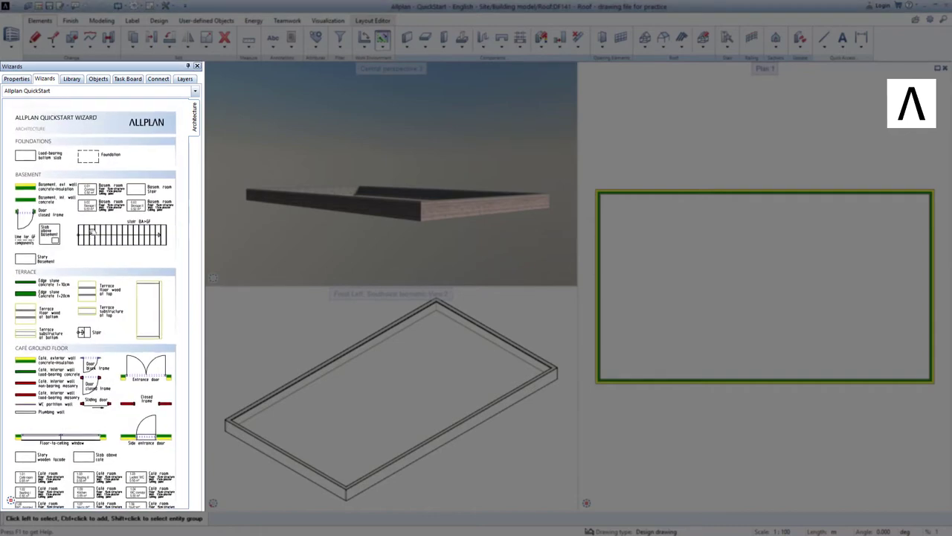
middle_click_drag(99, 193, 100, 110)
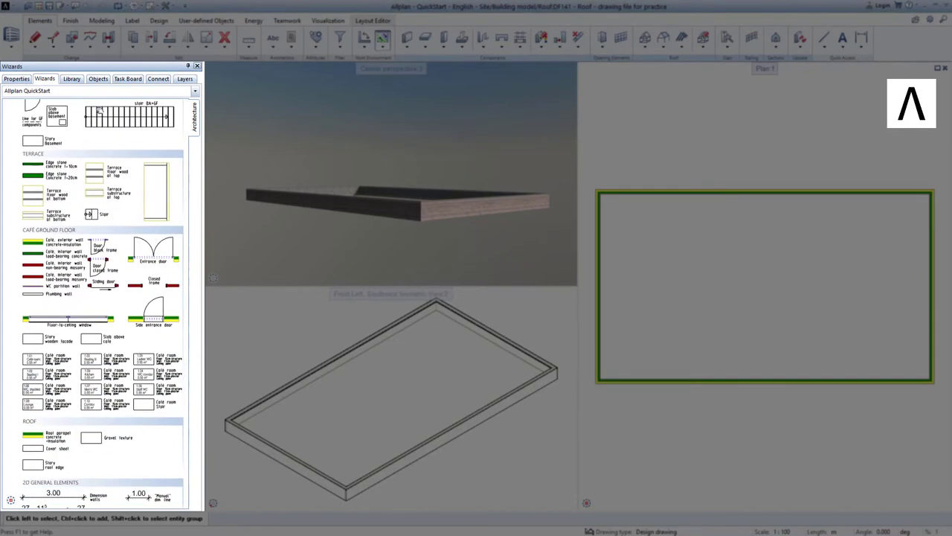
middle_click_drag(115, 291, 111, 264)
middle_click_drag(113, 169, 116, 276)
scroll(95, 194, "up", 1)
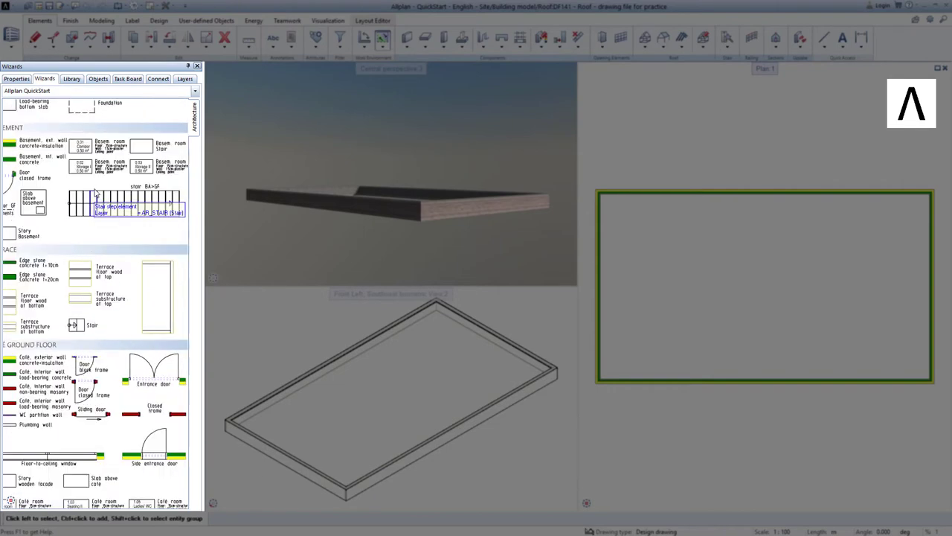
middle_click_drag(97, 192, 118, 254)
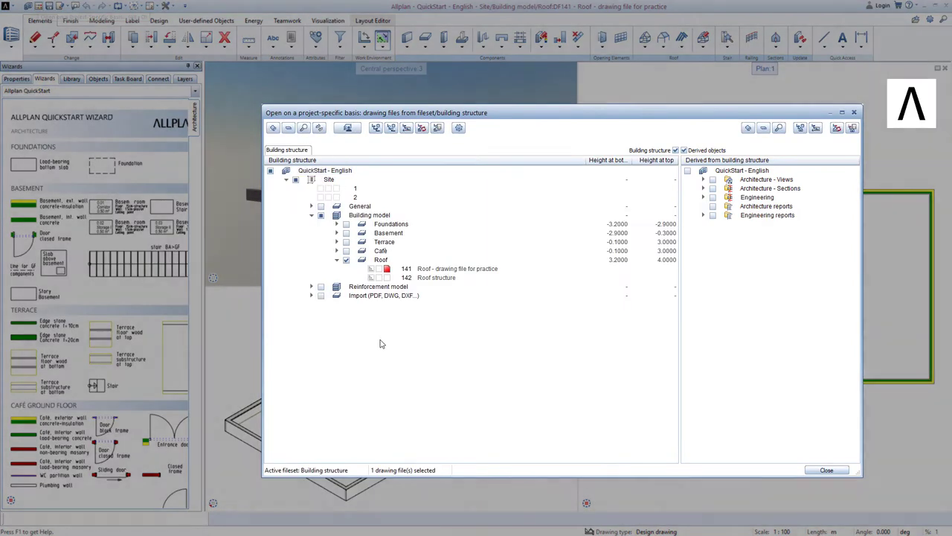
Load the favorite drawing file selection that makes 132 Café the only active file, and return to the model
right_click(379, 340)
left_click(406, 355)
double_click(334, 328)
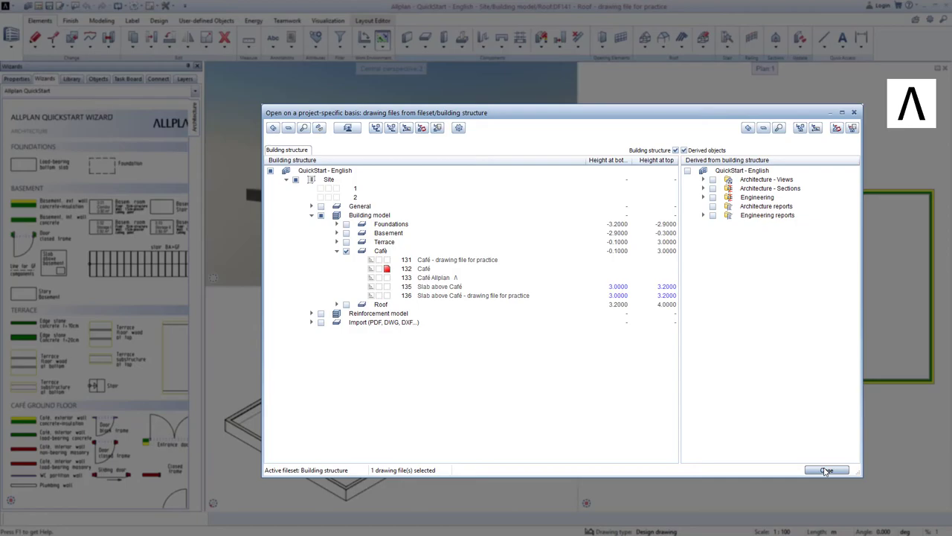
left_click(826, 470)
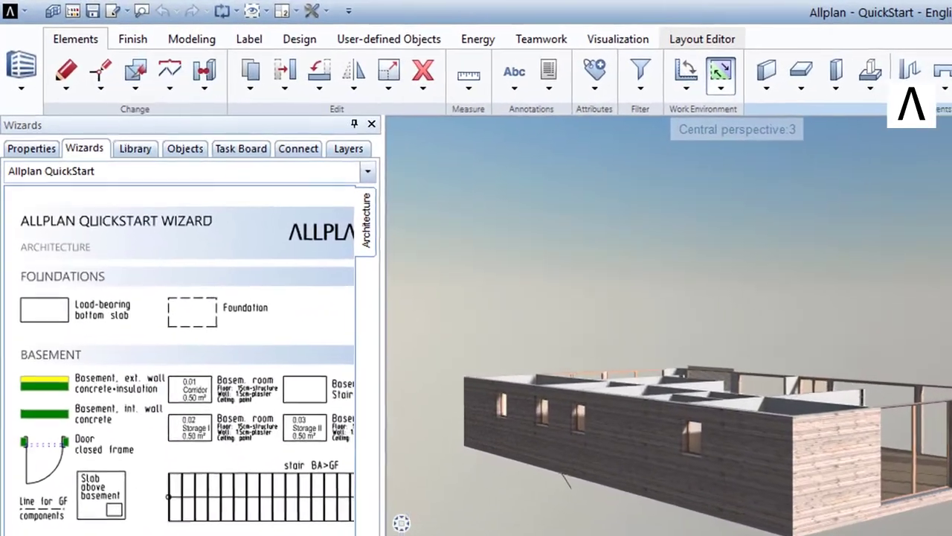
Save a copy of the Café drawing file as the wizard "Own wizard for practice" in a group named Own, and inspect its contents
left_click(22, 11)
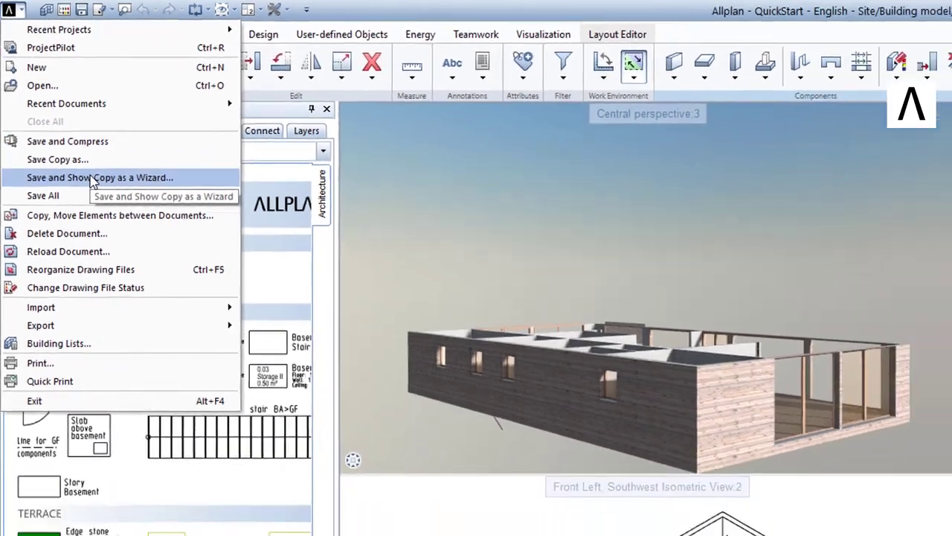
left_click(111, 215)
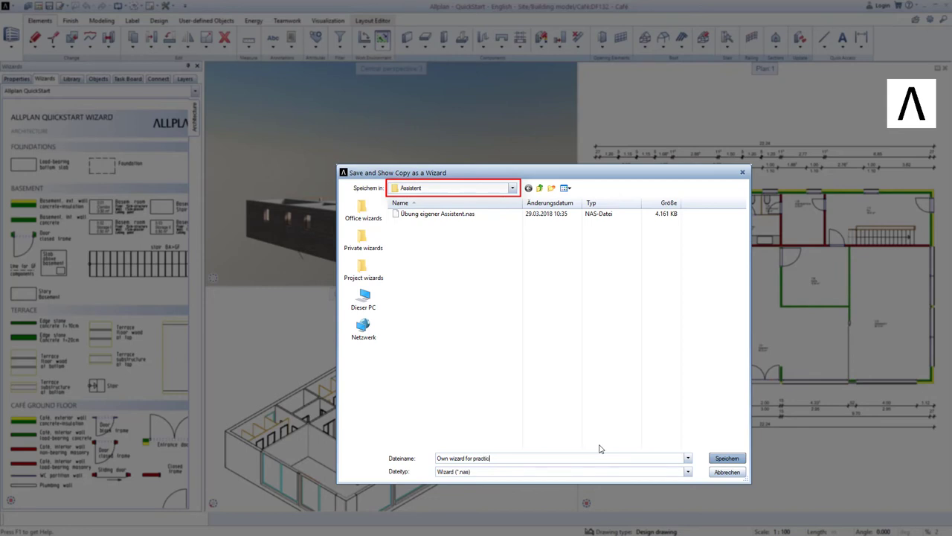
type("e")
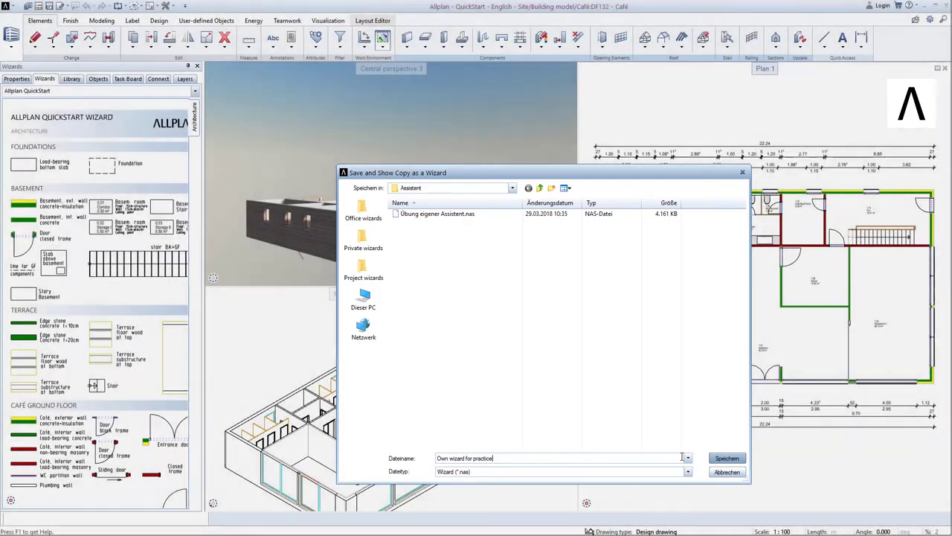
left_click(727, 458)
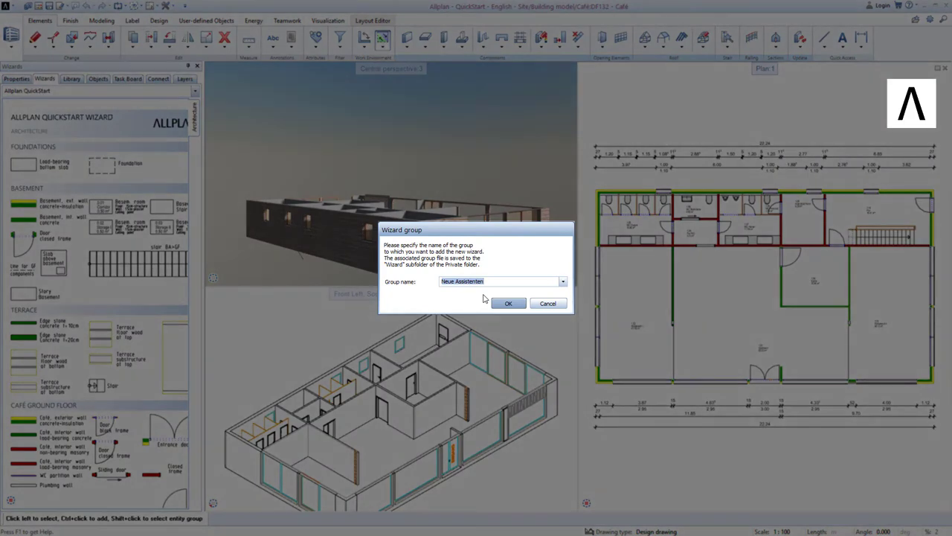
type("Own")
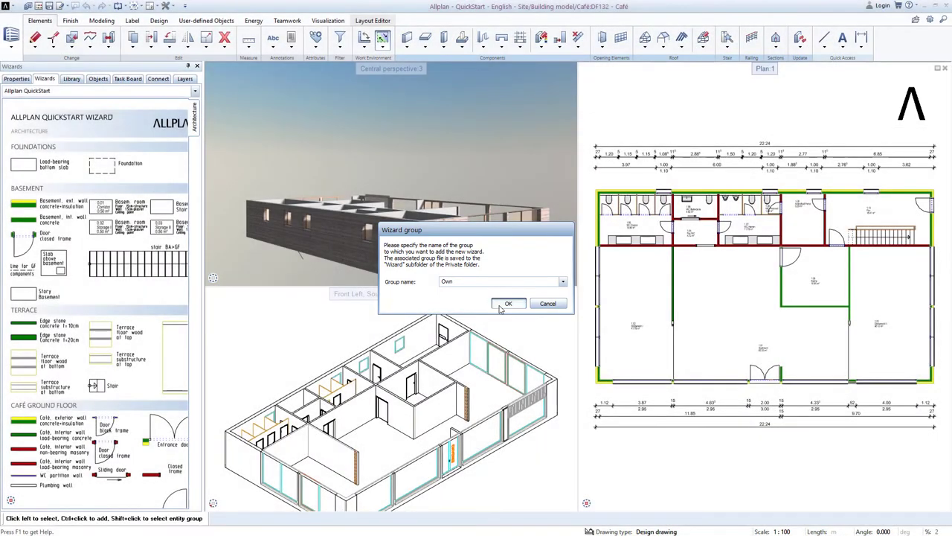
left_click(507, 303)
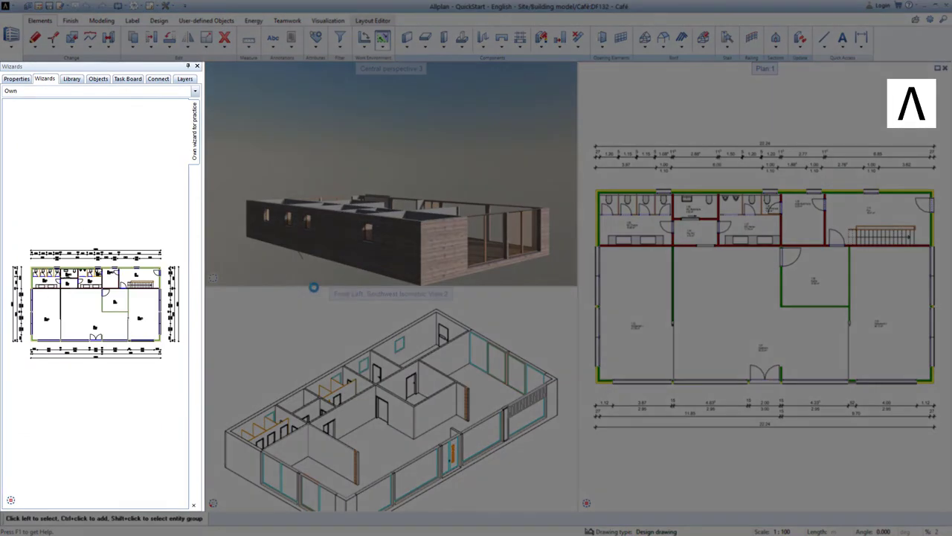
scroll(93, 279, "up", 8)
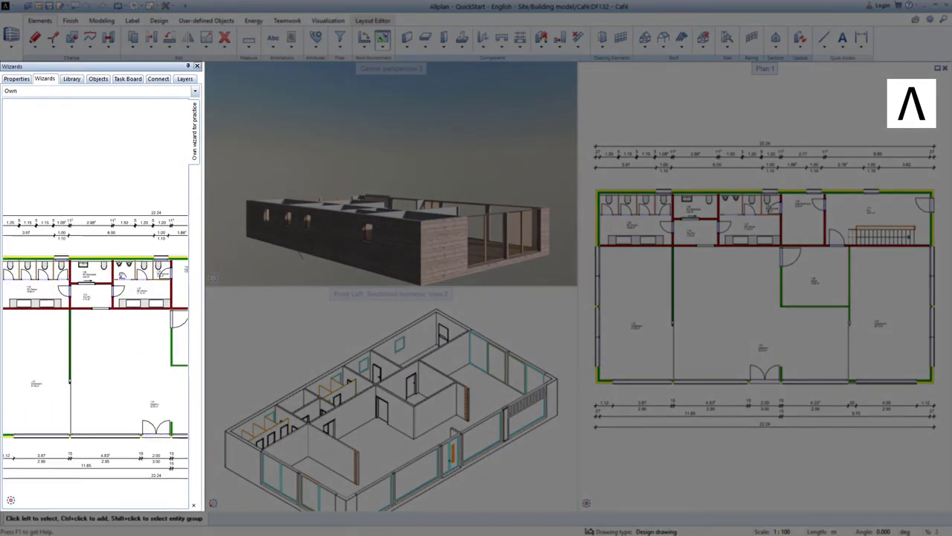
scroll(63, 257, "up", 4)
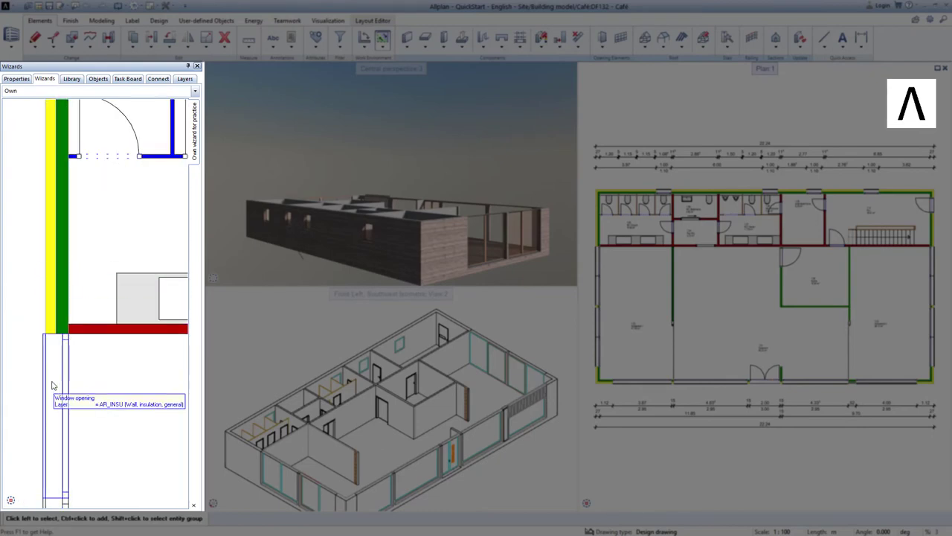
scroll(52, 386, "down", 4)
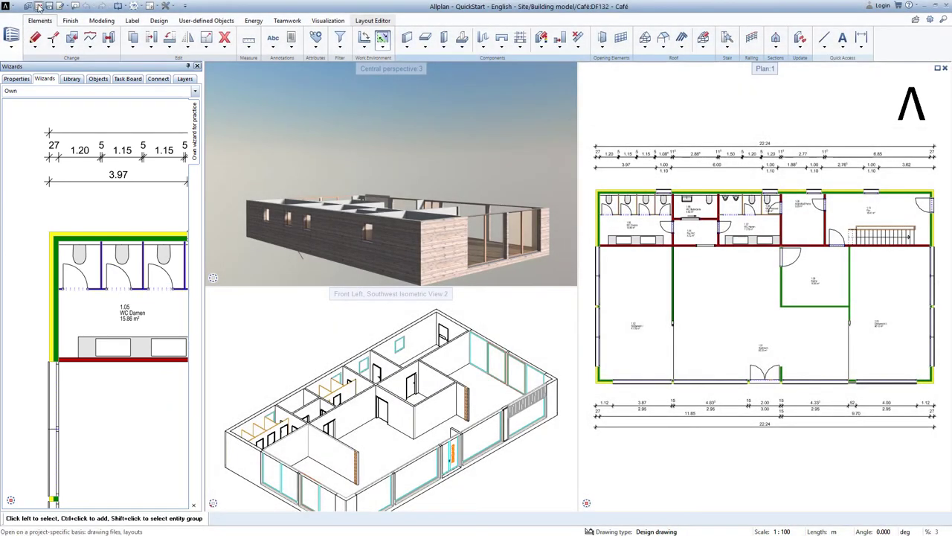
Load the favorite Lesson 6 - 3.xml in the building structure and close the drawing file selection
left_click(38, 7)
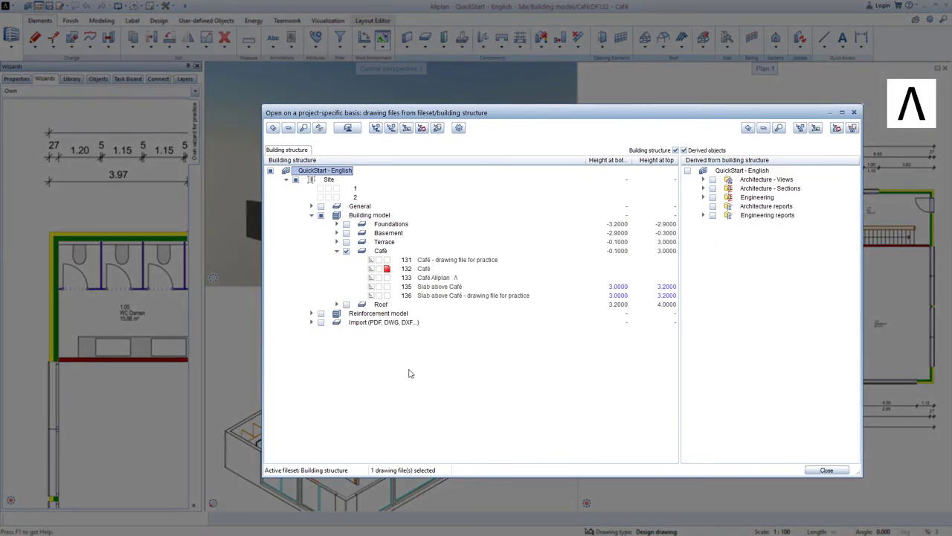
right_click(409, 373)
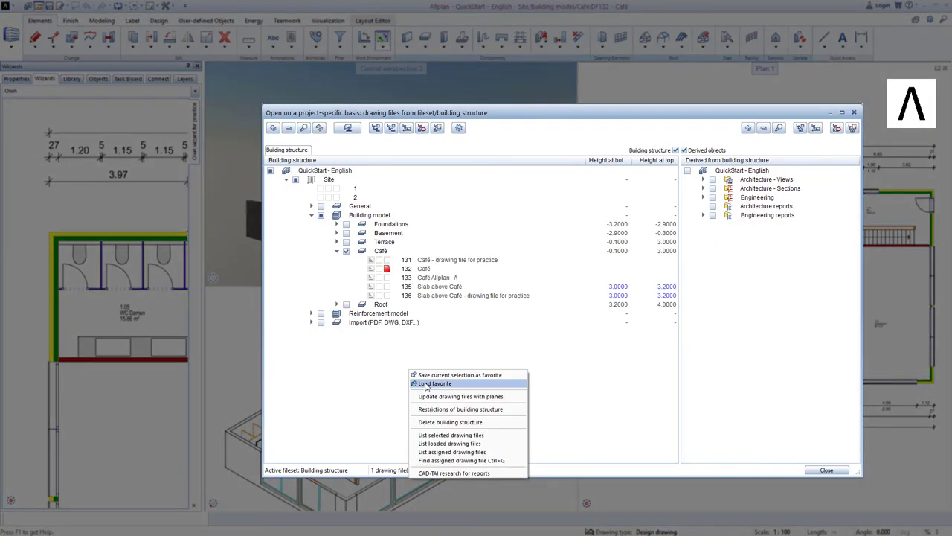
left_click(428, 384)
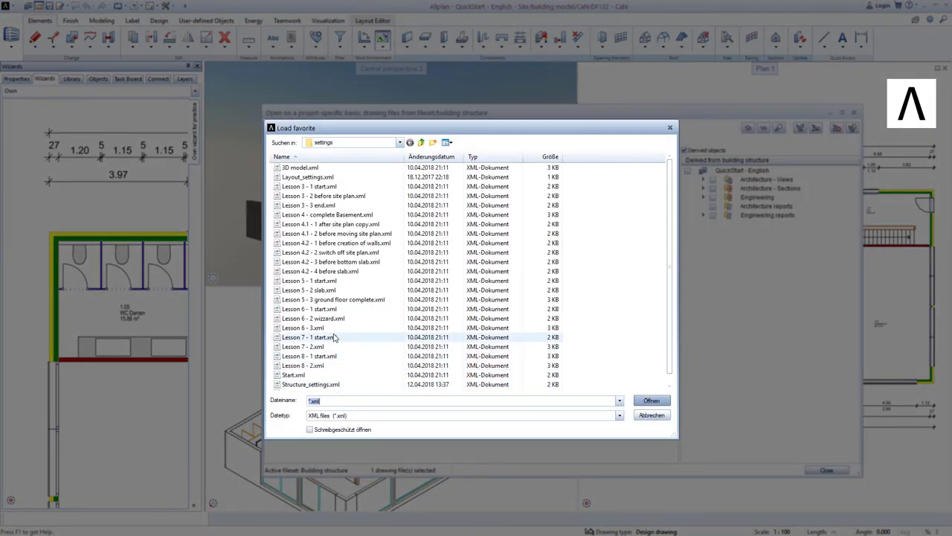
double_click(317, 328)
left_click(813, 471)
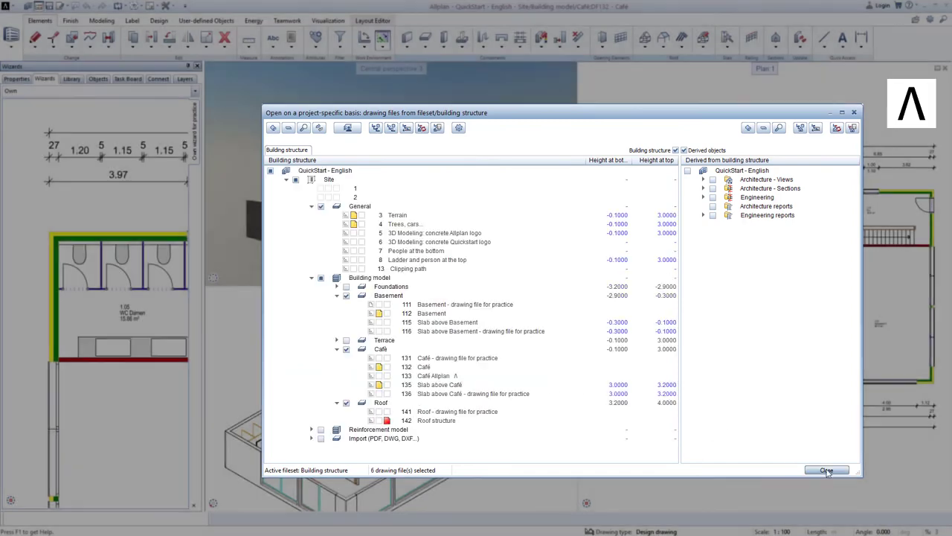